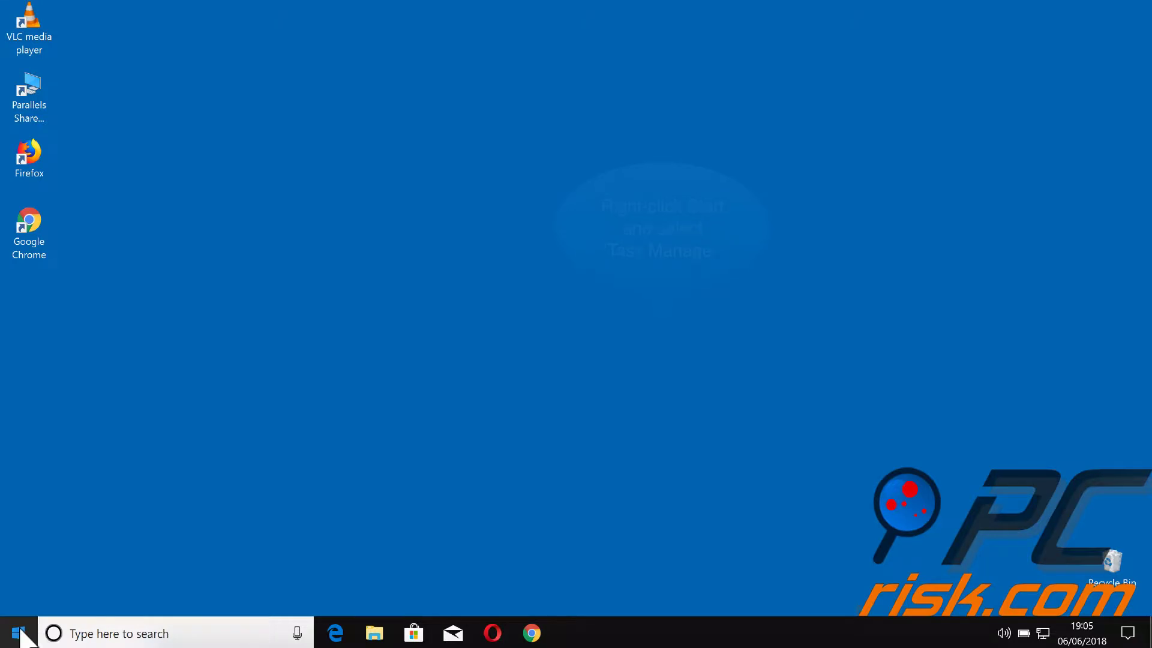
Step: End the whole Google Chrome process group in Task Manager and close Task Manager
right_click(21, 630)
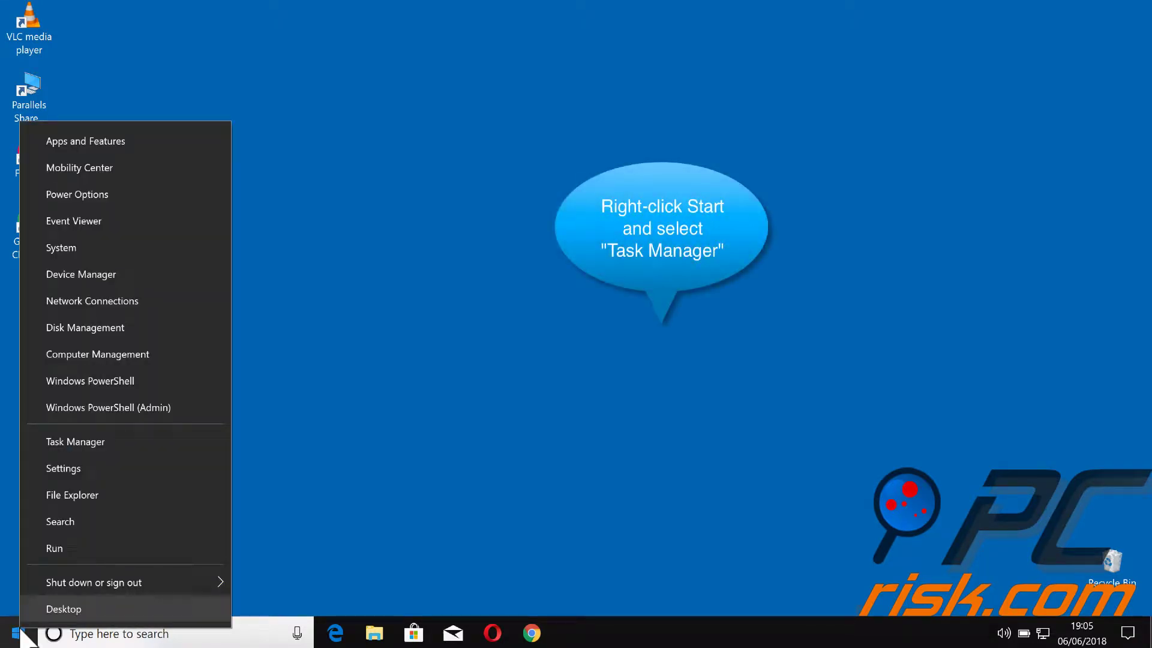
left_click(184, 439)
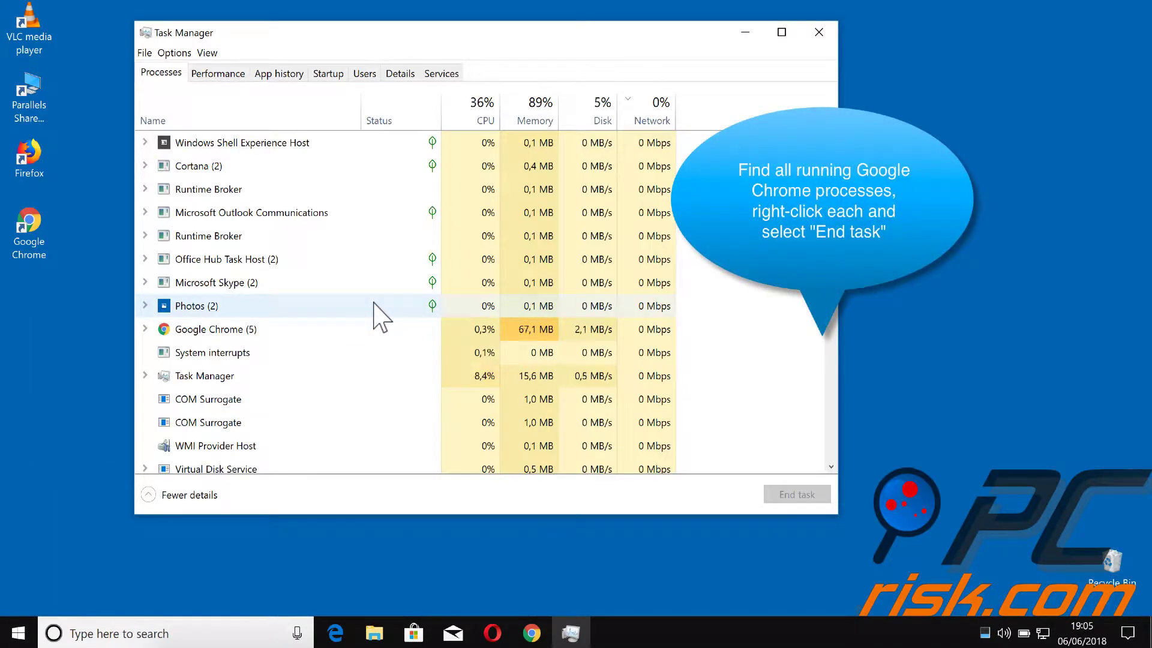
left_click(240, 339)
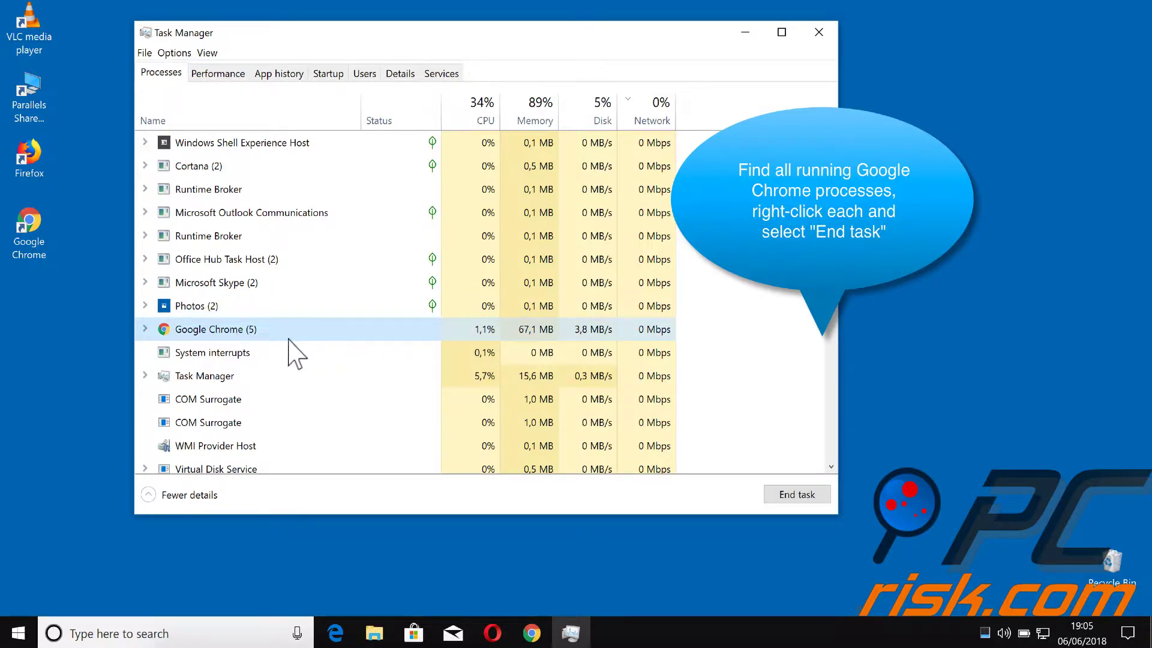
left_click(146, 330)
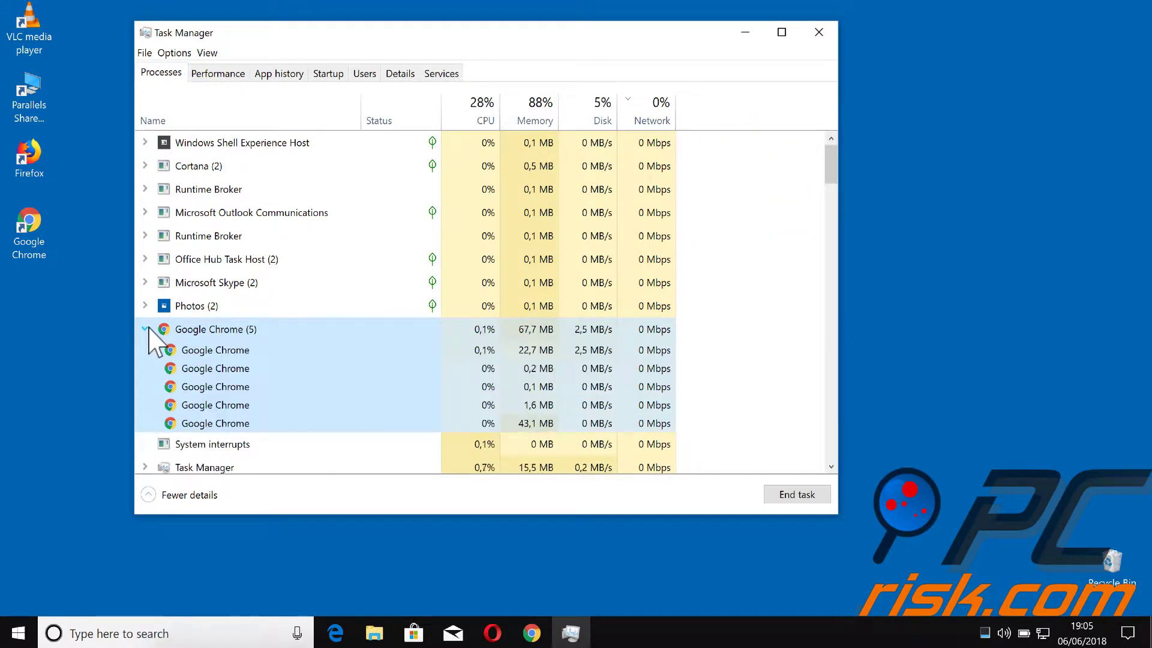
left_click(146, 329)
right_click(282, 336)
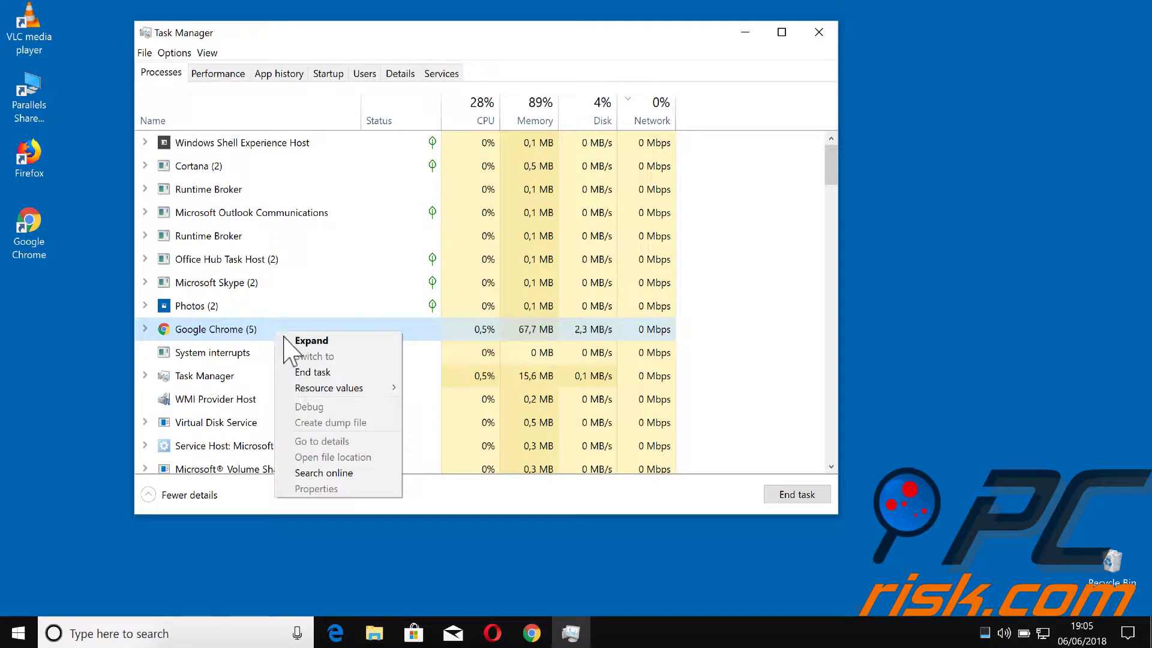
left_click(356, 375)
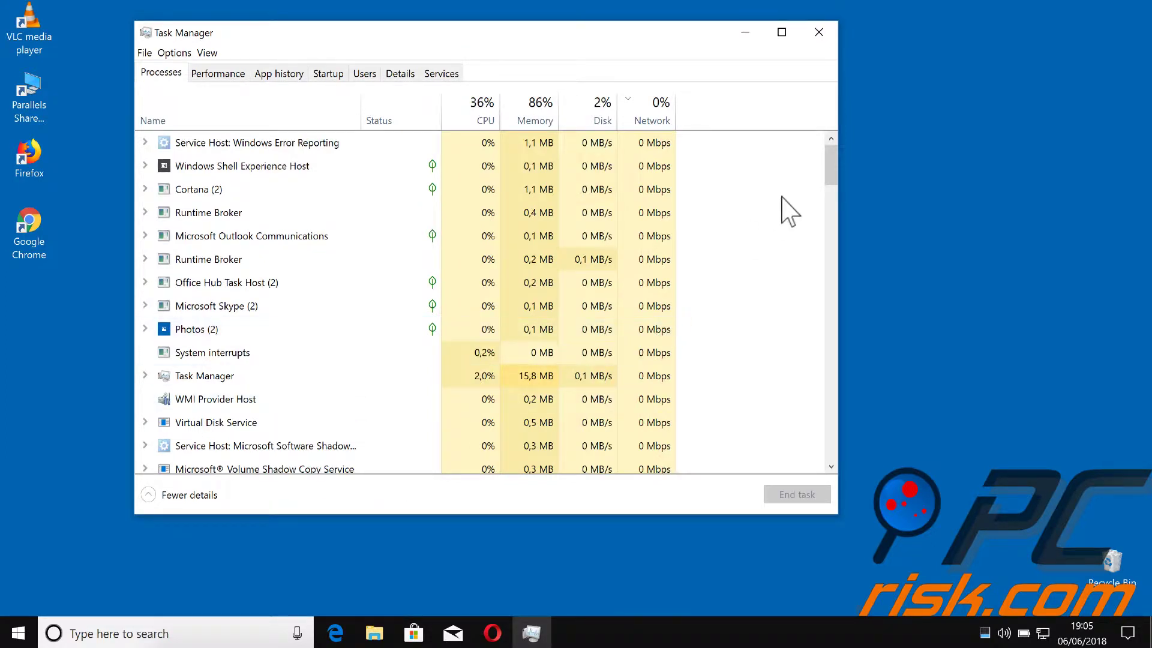
left_click(818, 32)
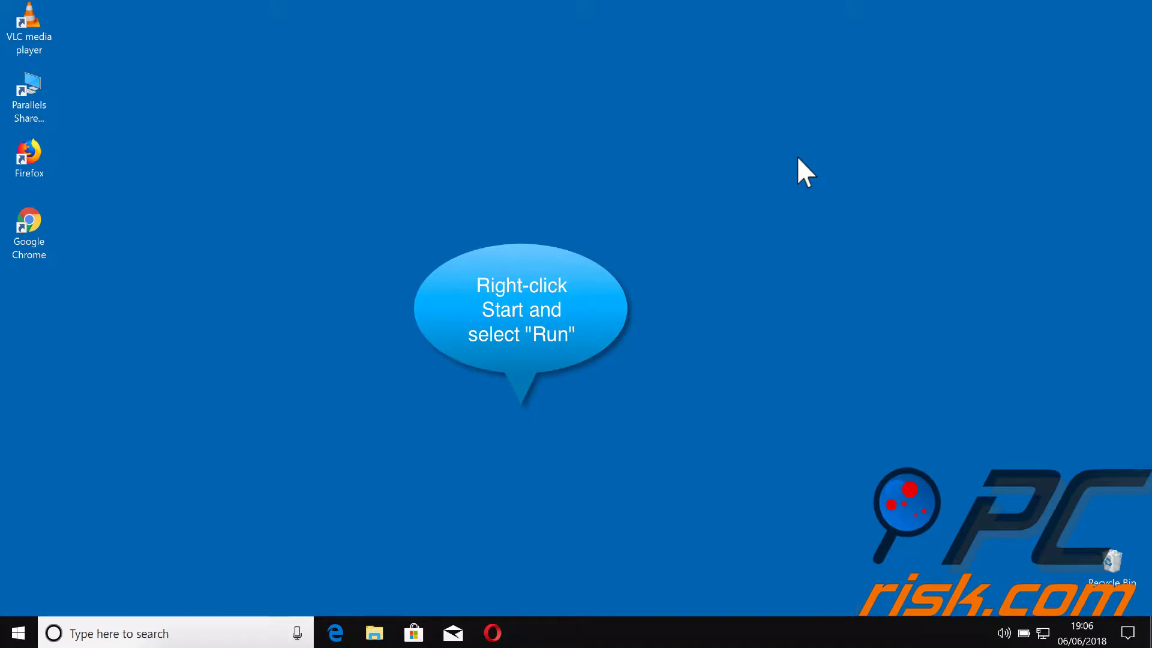
Step: Open the installed programs list by running appwiz.cpl from the Run dialog
right_click(18, 630)
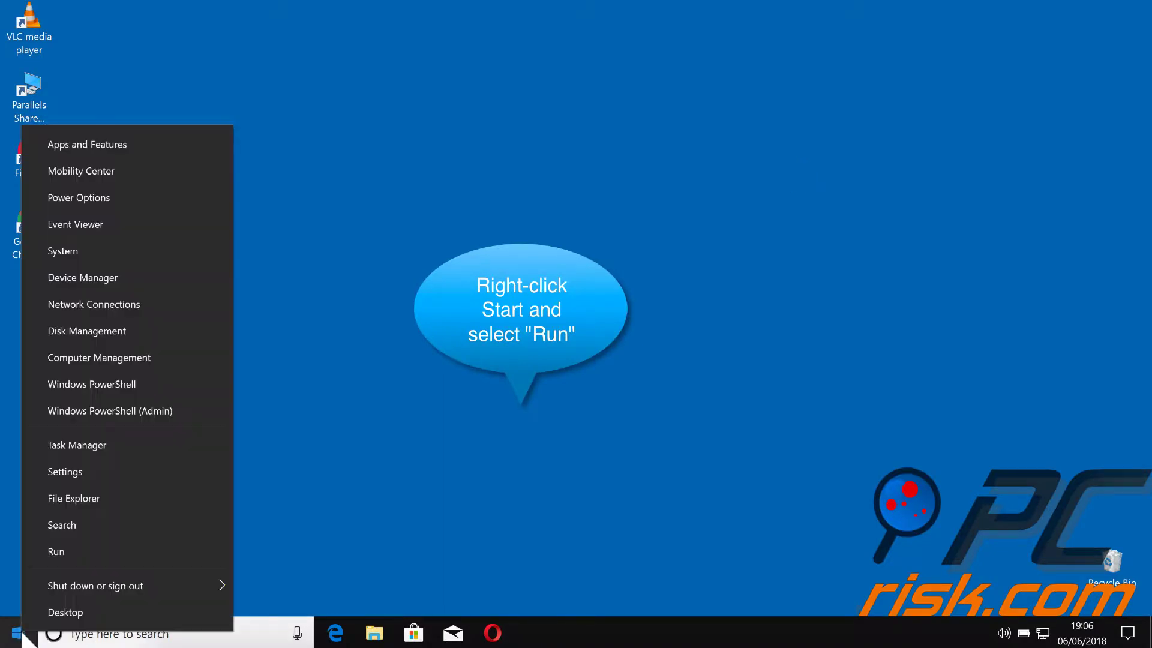
left_click(100, 553)
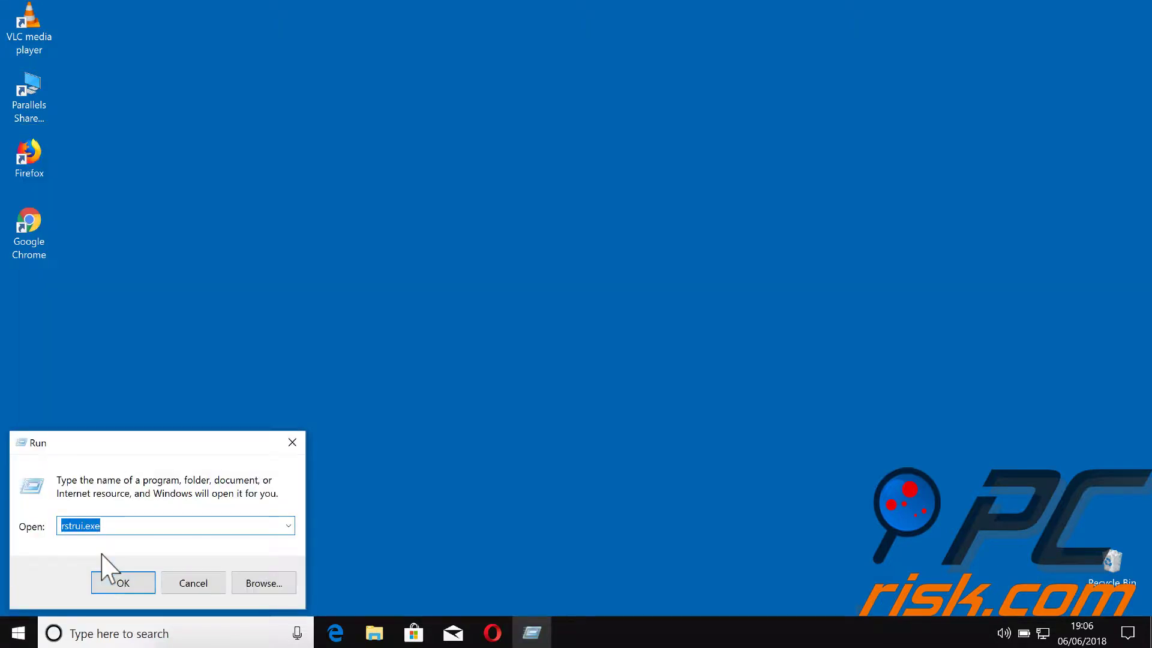
type("a")
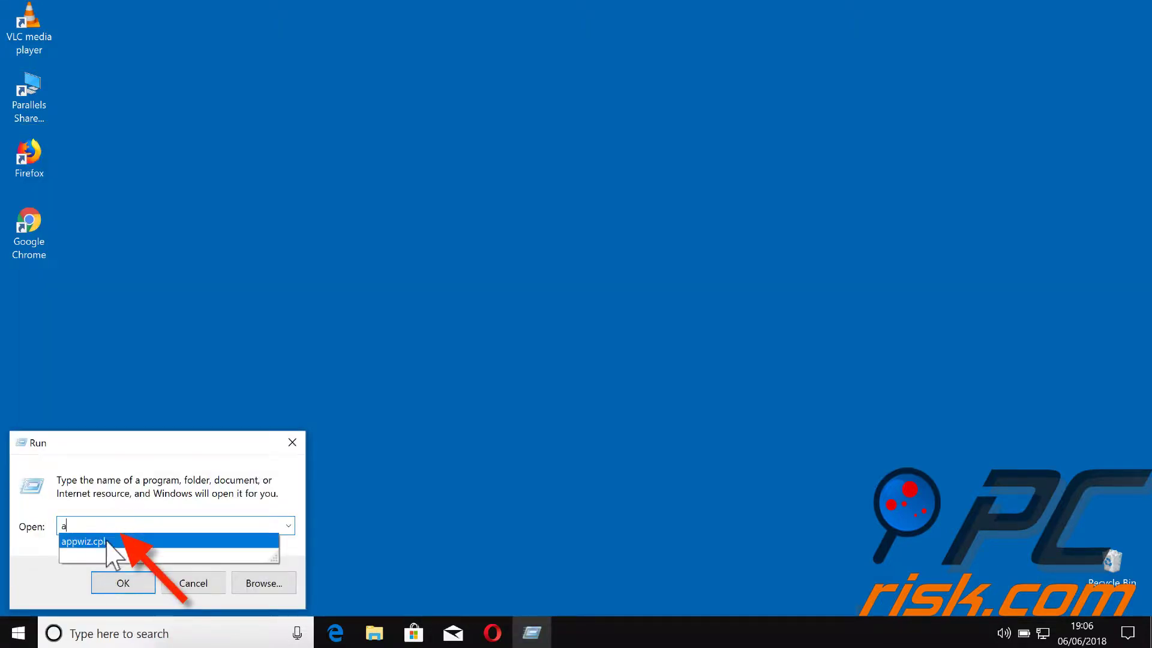
left_click(105, 538)
left_click(141, 525)
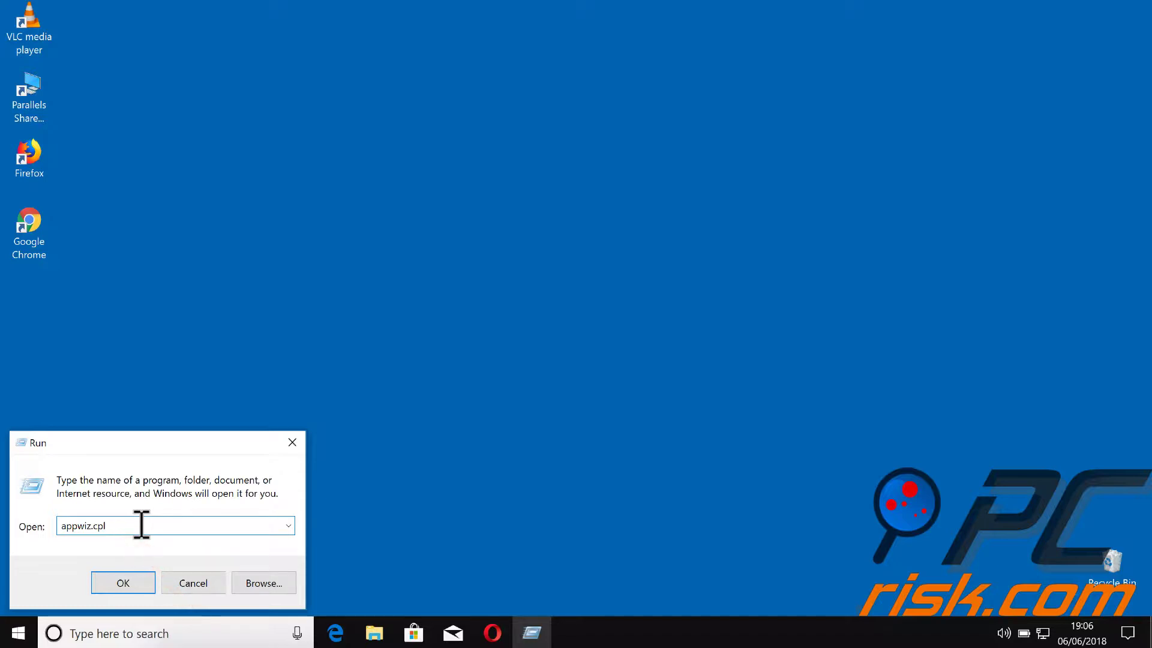
left_click(131, 583)
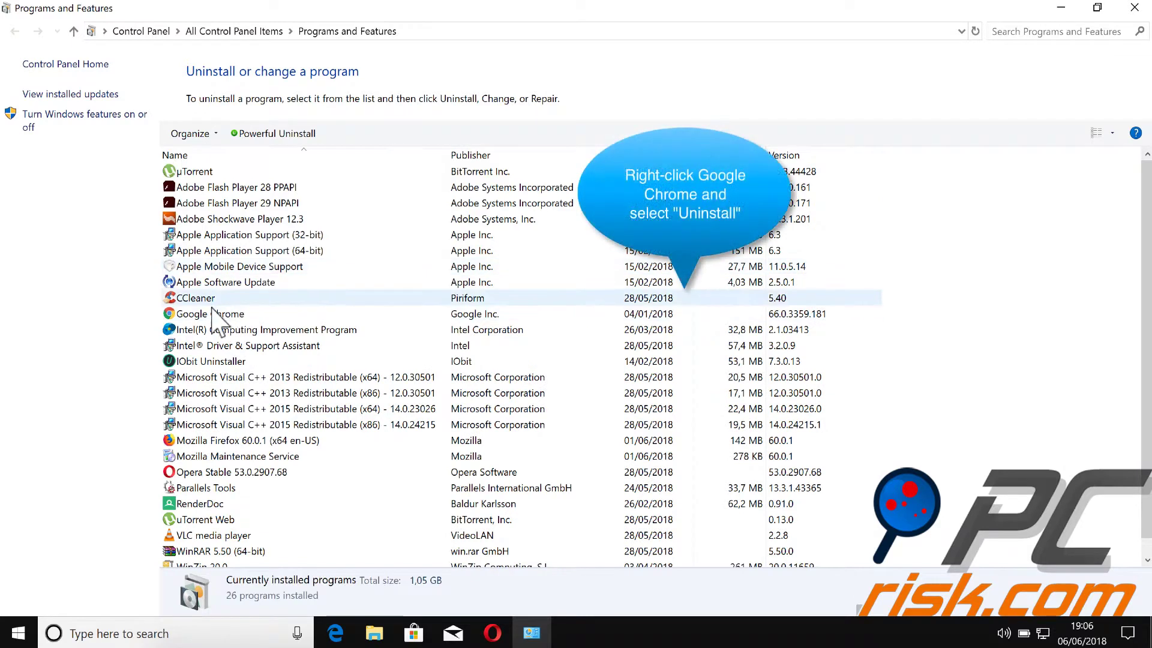
Step: Bring up the Uninstall option for Google Chrome in the programs list, and close Programs and Features without using it
left_click(325, 314)
right_click(372, 312)
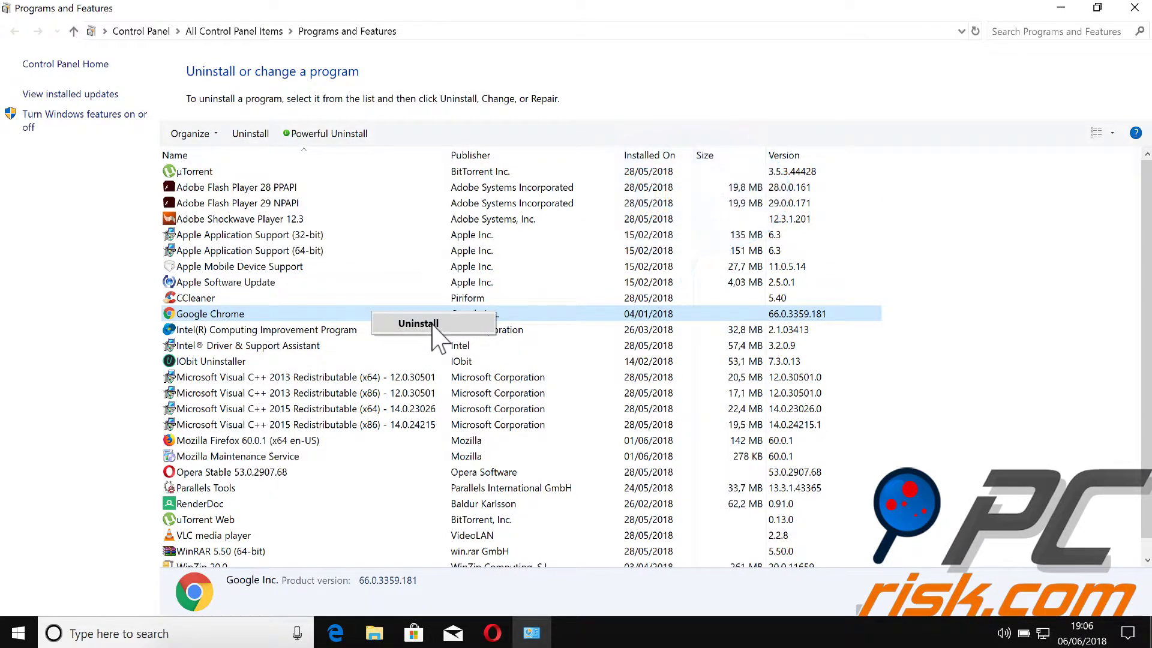
left_click(1134, 7)
left_click(1134, 7)
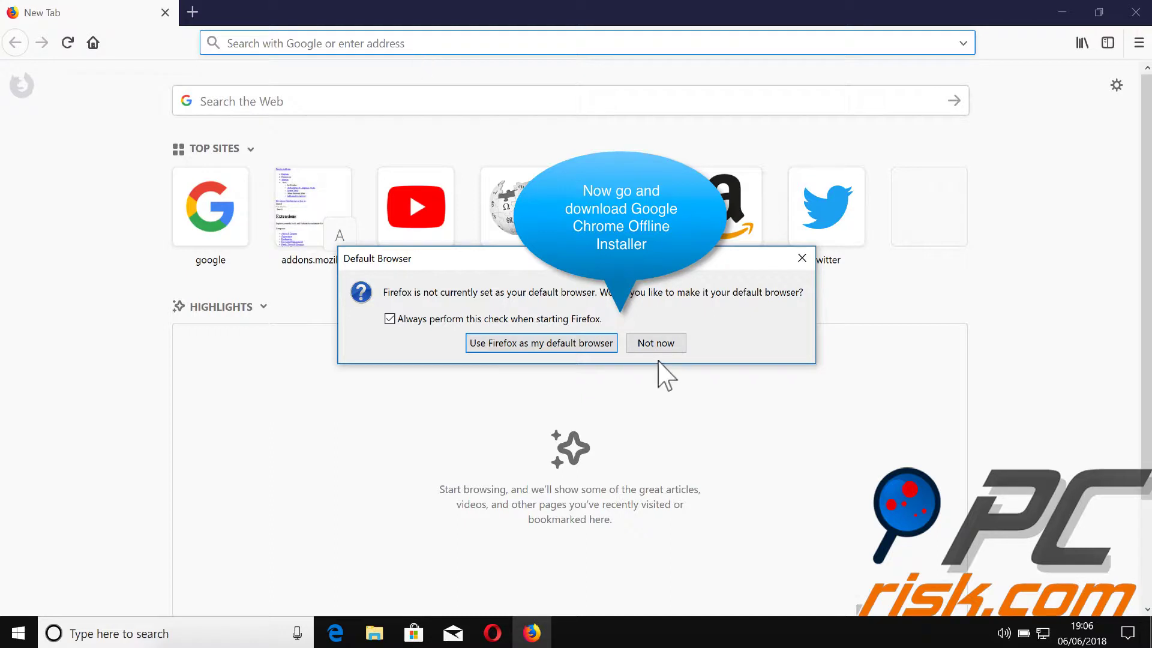
Step: Decline making Firefox the default browser and search google.com for "google chrome offline installer"
left_click(662, 347)
type("google.com/")
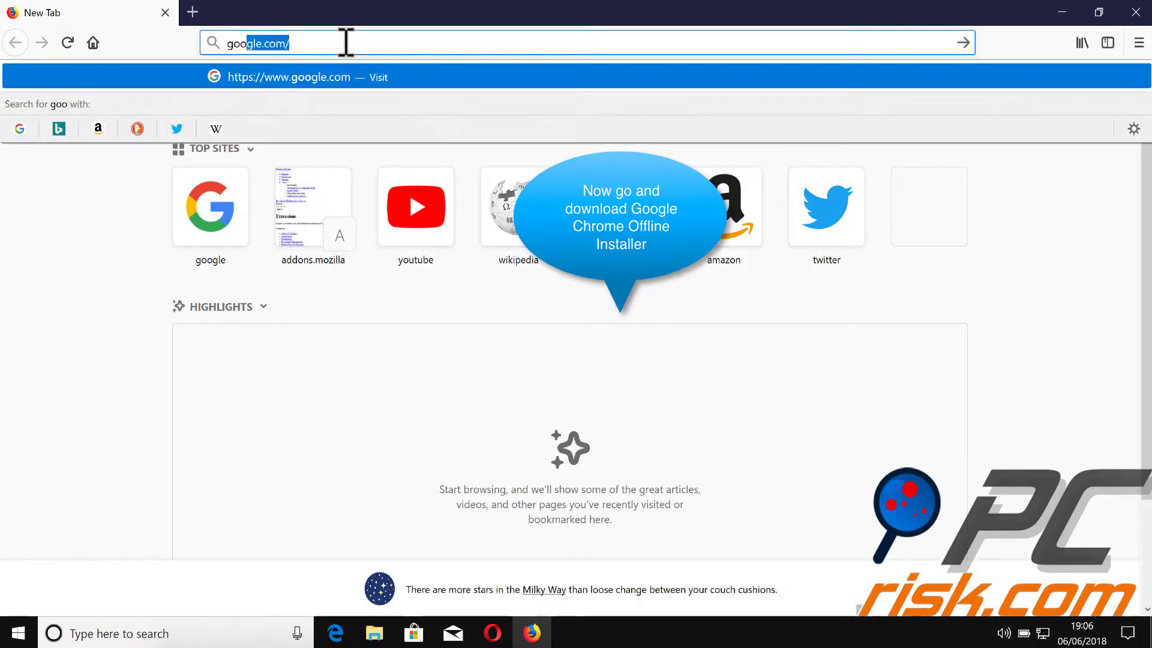
key("Return")
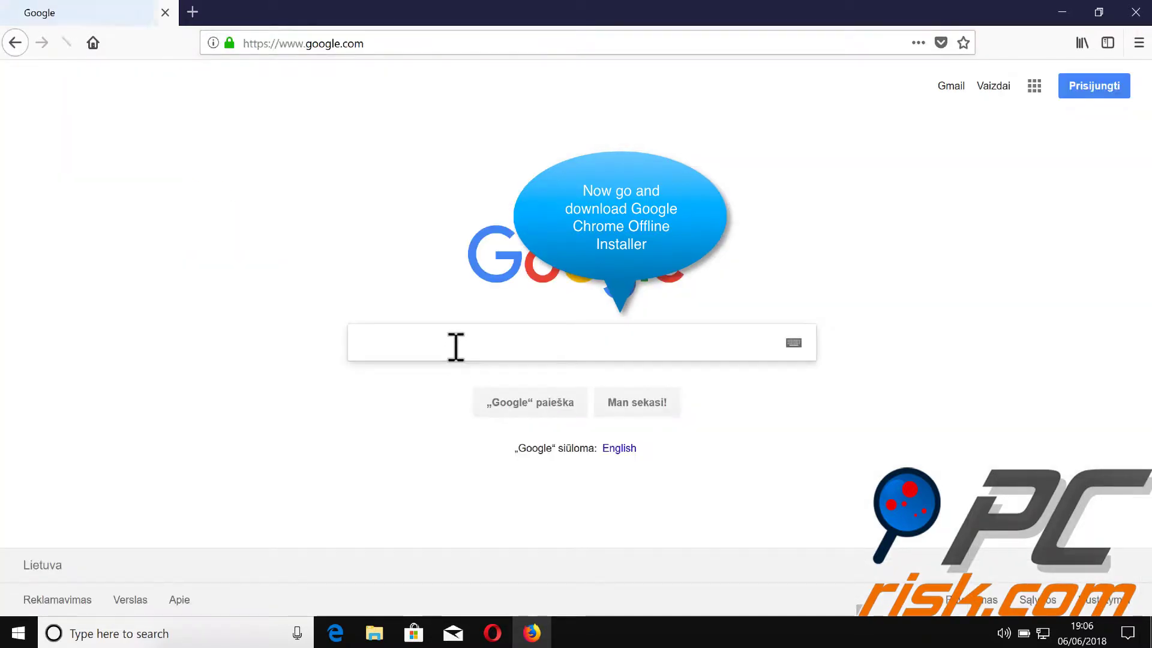
type("google chrome d")
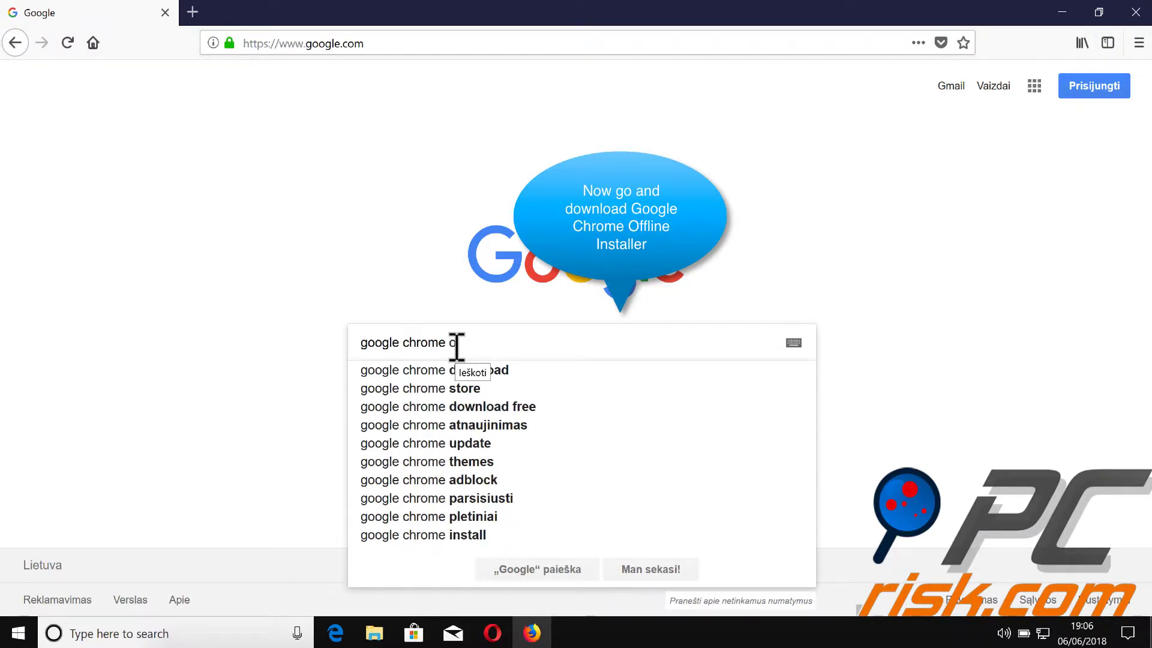
type("ffl")
left_click(521, 374)
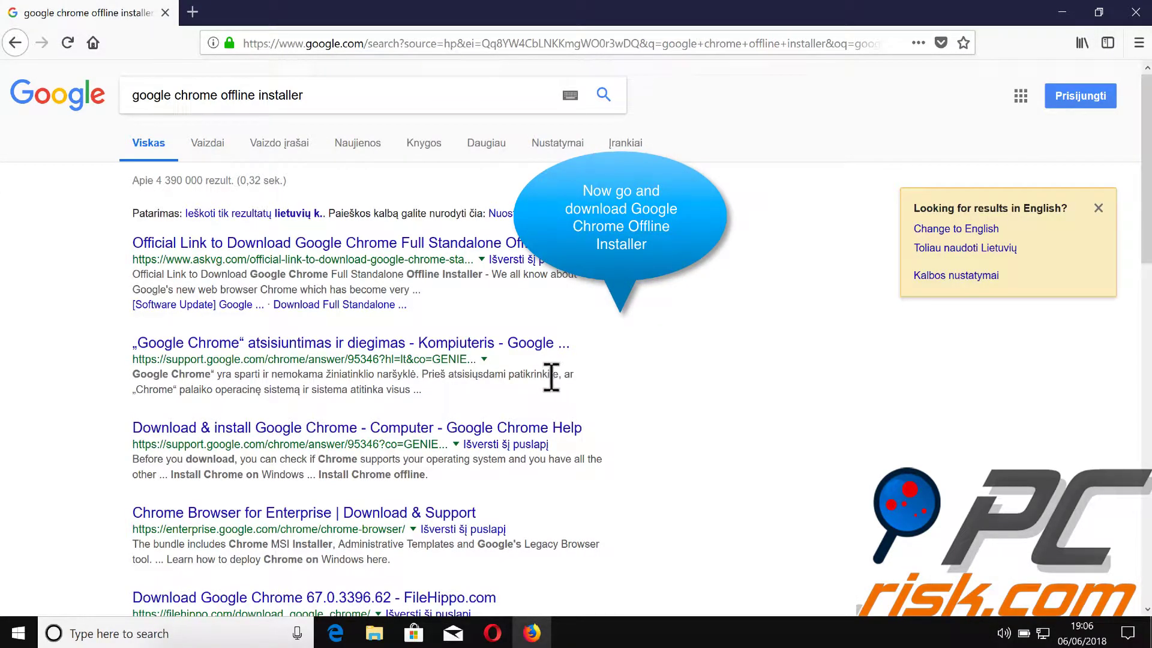
Step: Open the askvg.com article with the official Google Chrome standalone offline installer link and look through it
left_click(400, 243)
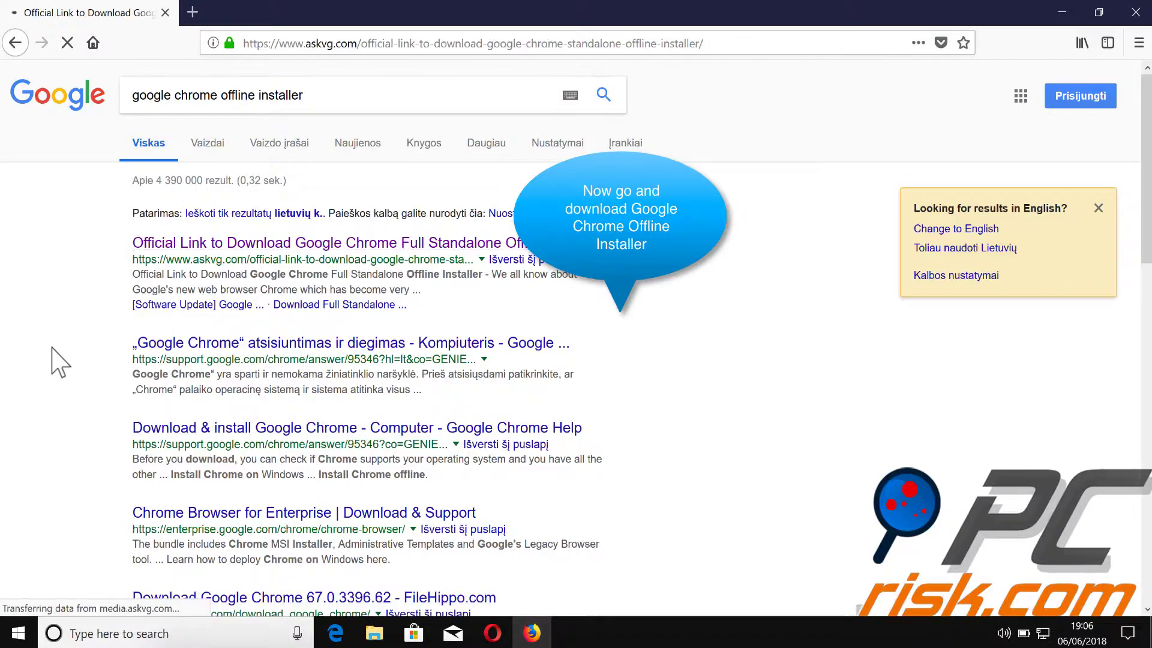
scroll(244, 360, "down", 8)
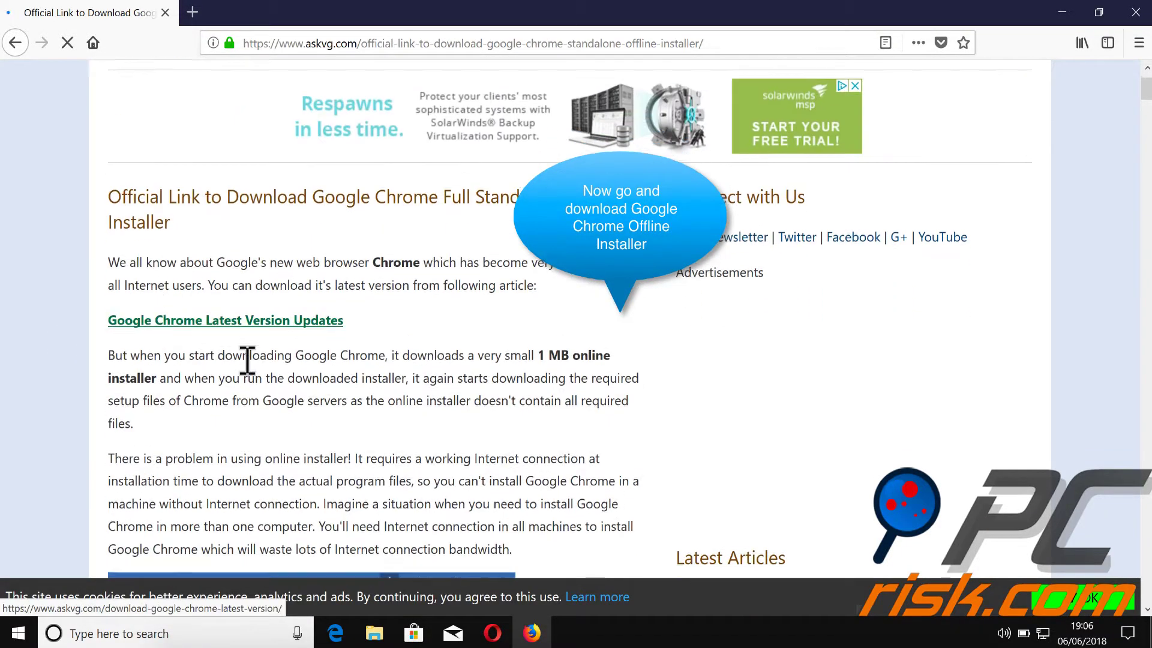
scroll(401, 342, "down", 6)
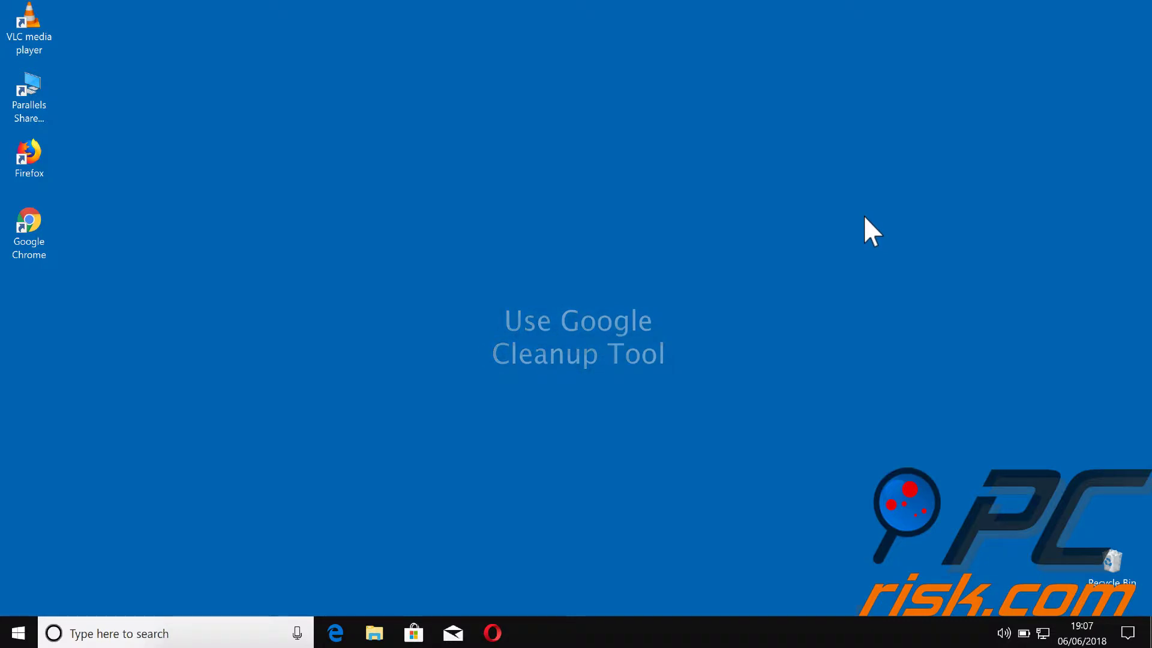
Step: Launch Google Chrome, go to chrome://settings/cleanup and start the search for harmful software
double_click(30, 240)
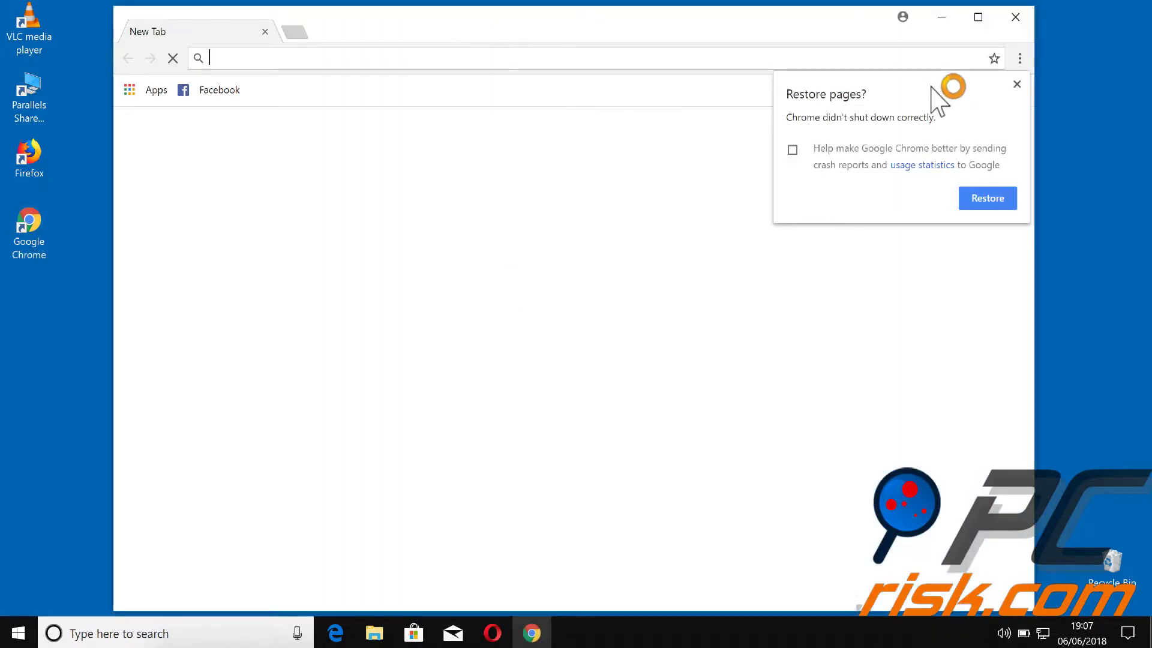
left_click(1017, 84)
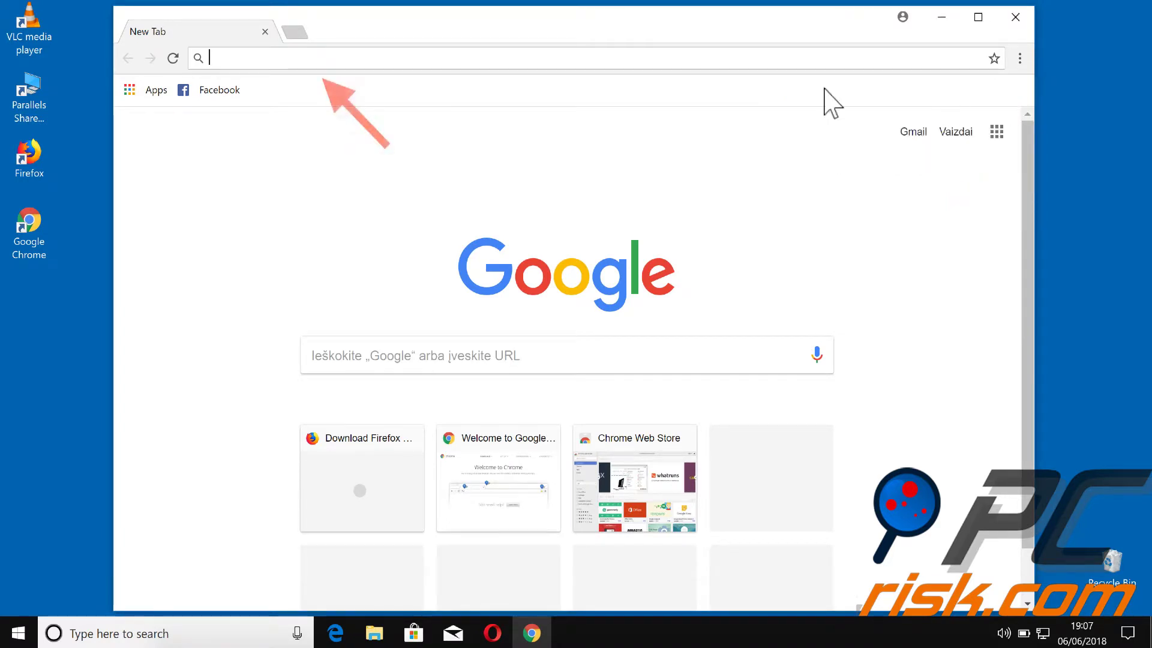
type("chrome")
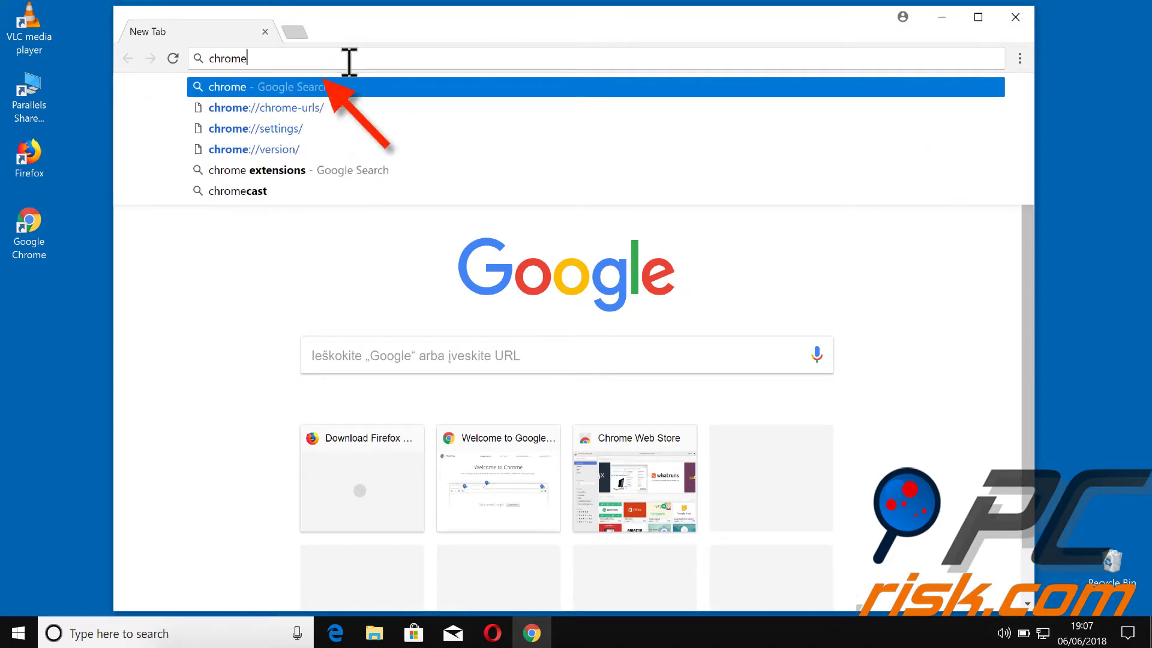
key("Down")
key("Down")
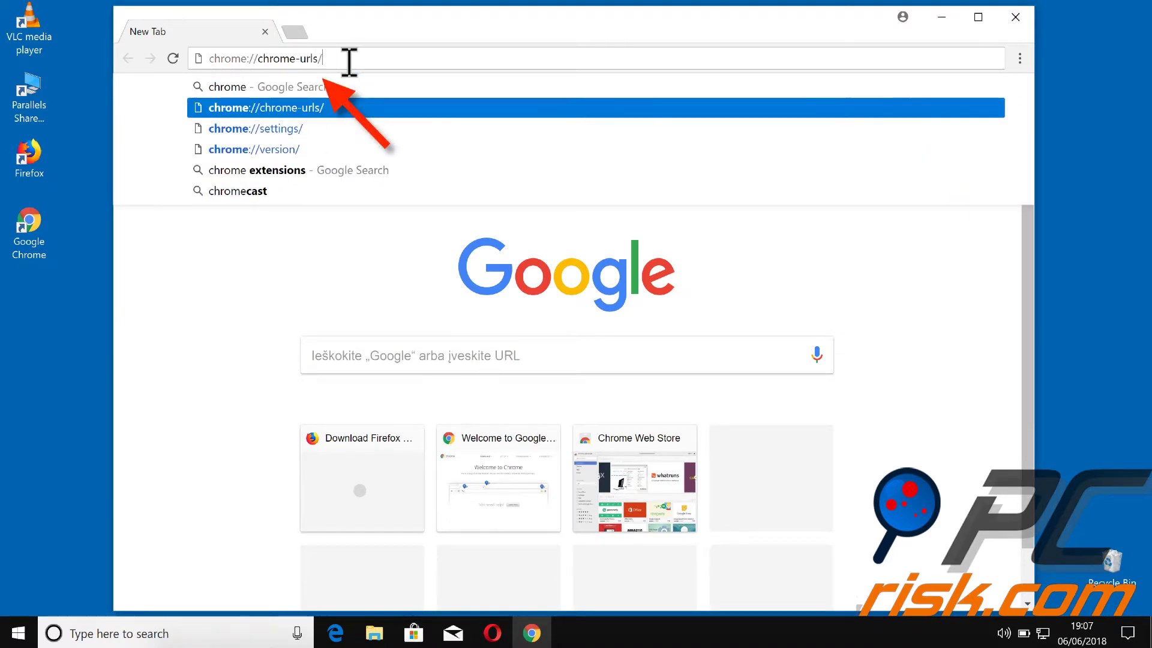
type("cleanup")
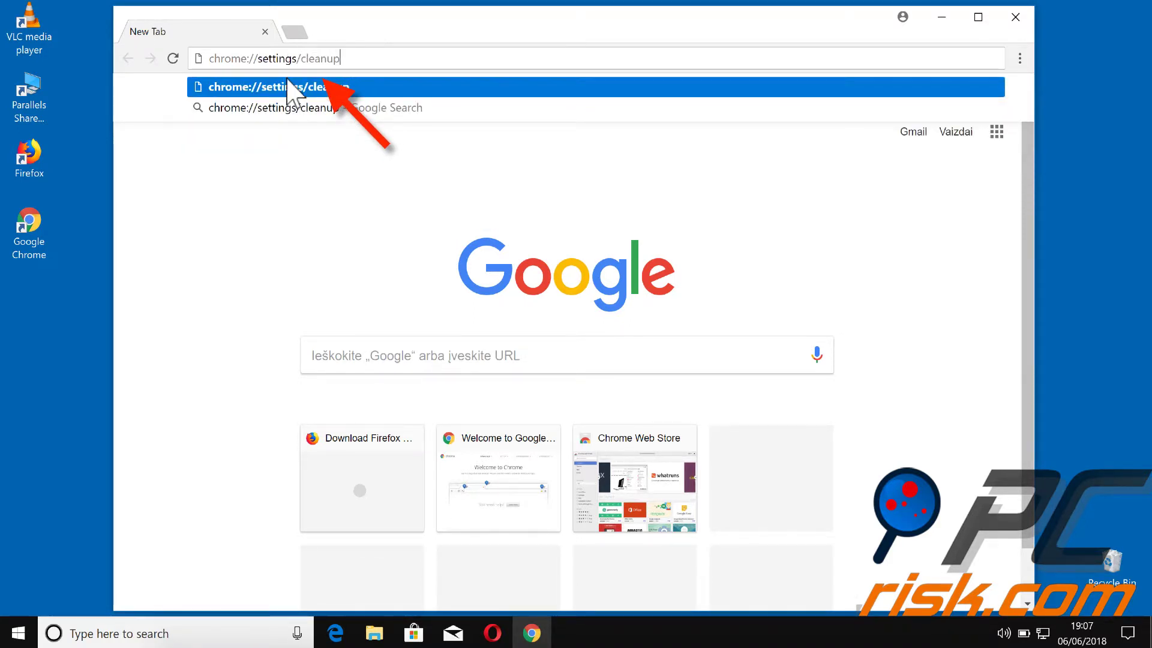
left_click(466, 90)
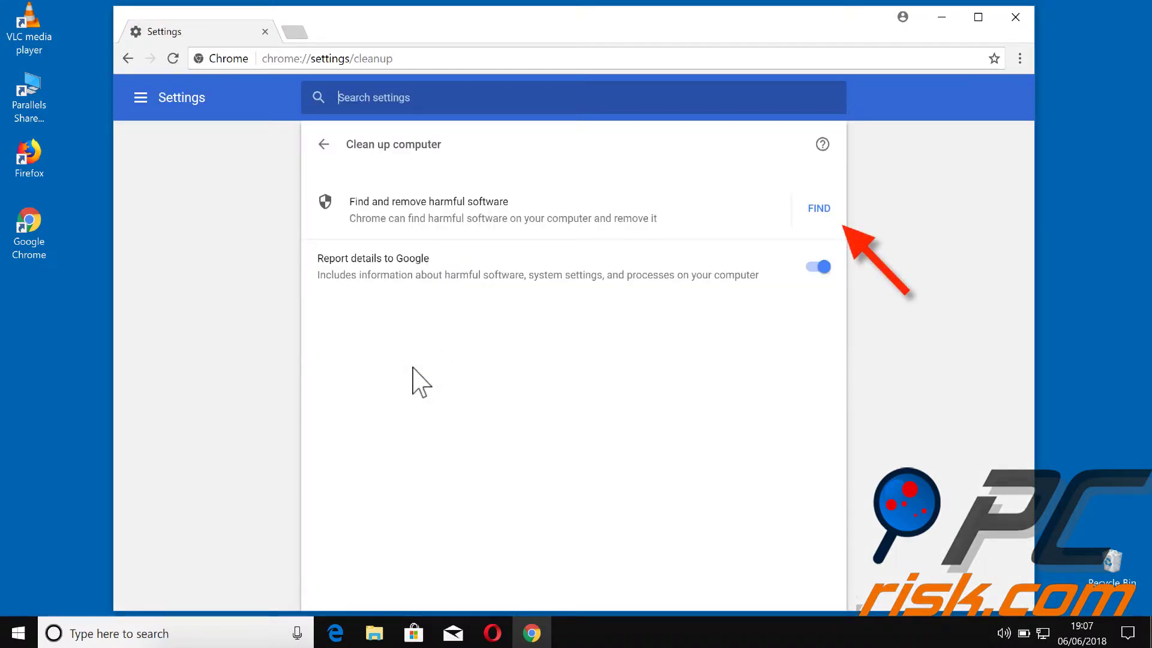
left_click(818, 209)
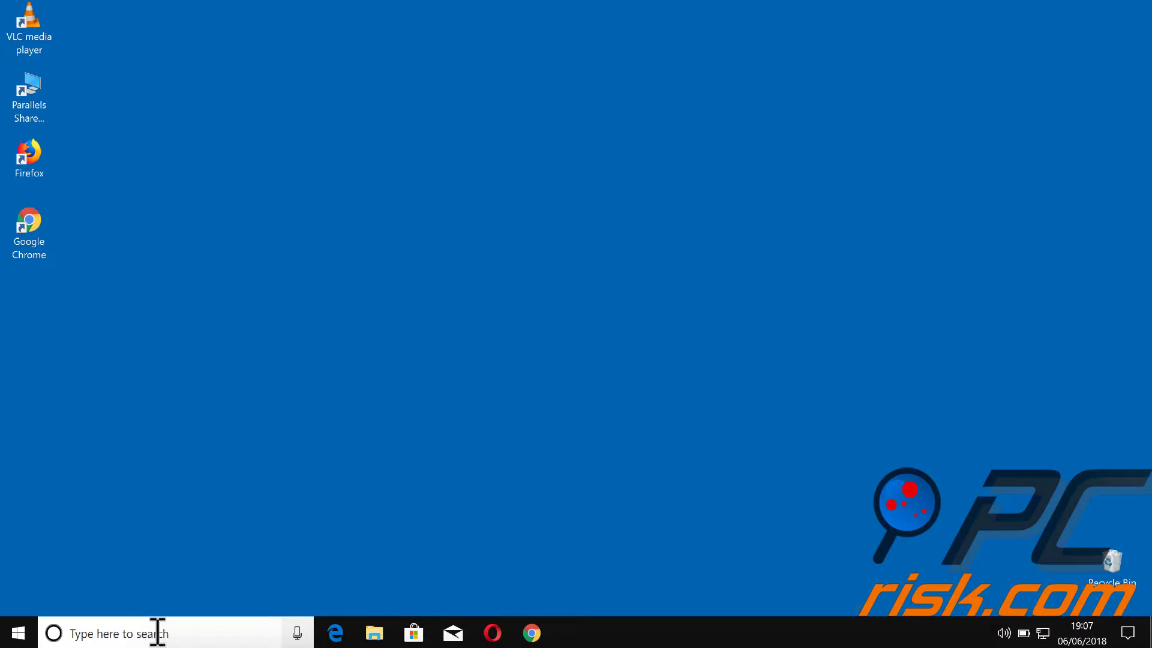
Step: Find Virus & threat protection through Windows search, view its advanced scan options, and close Windows Defender Security Center
left_click(158, 633)
type("virus")
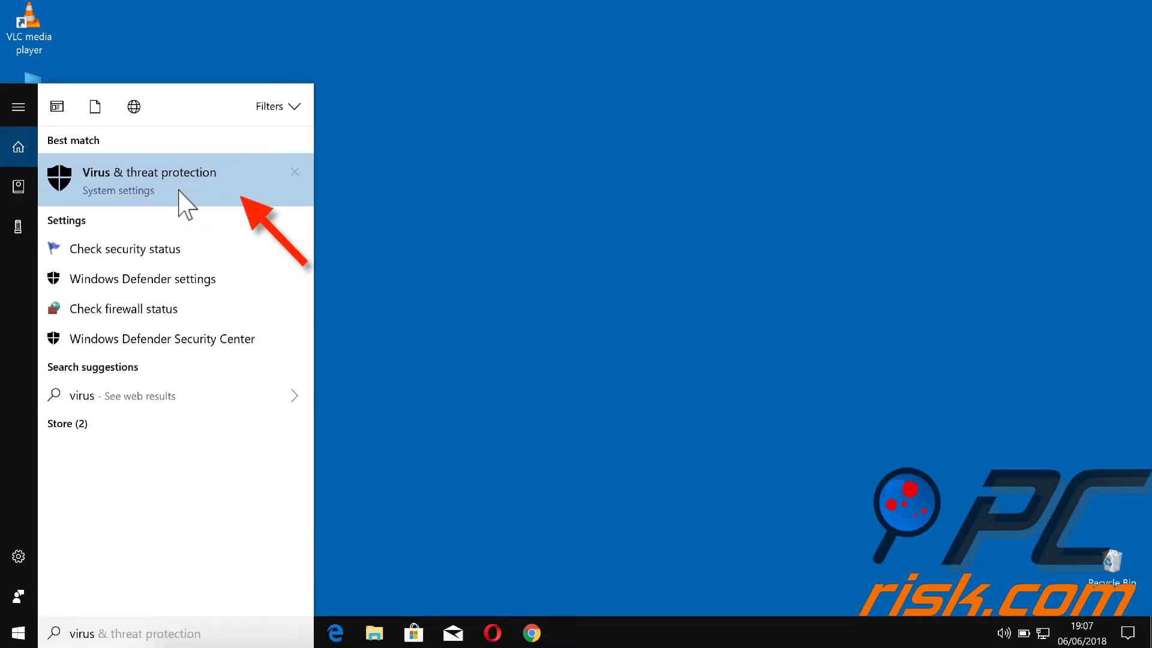
left_click(178, 190)
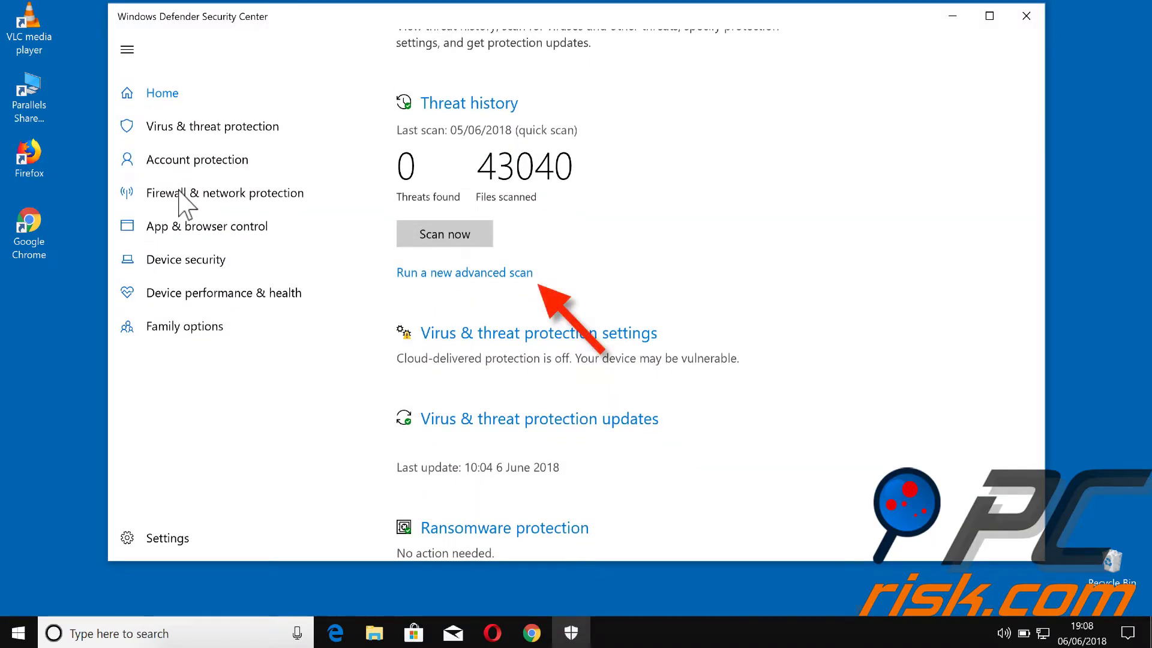
left_click(446, 274)
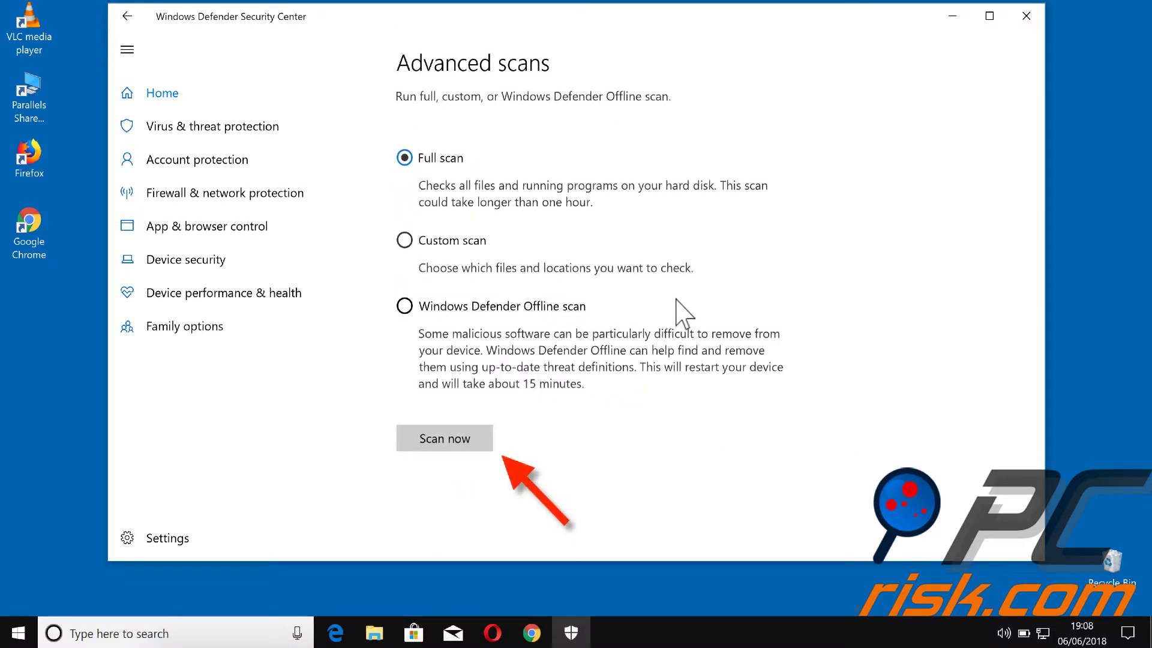
left_click(1025, 16)
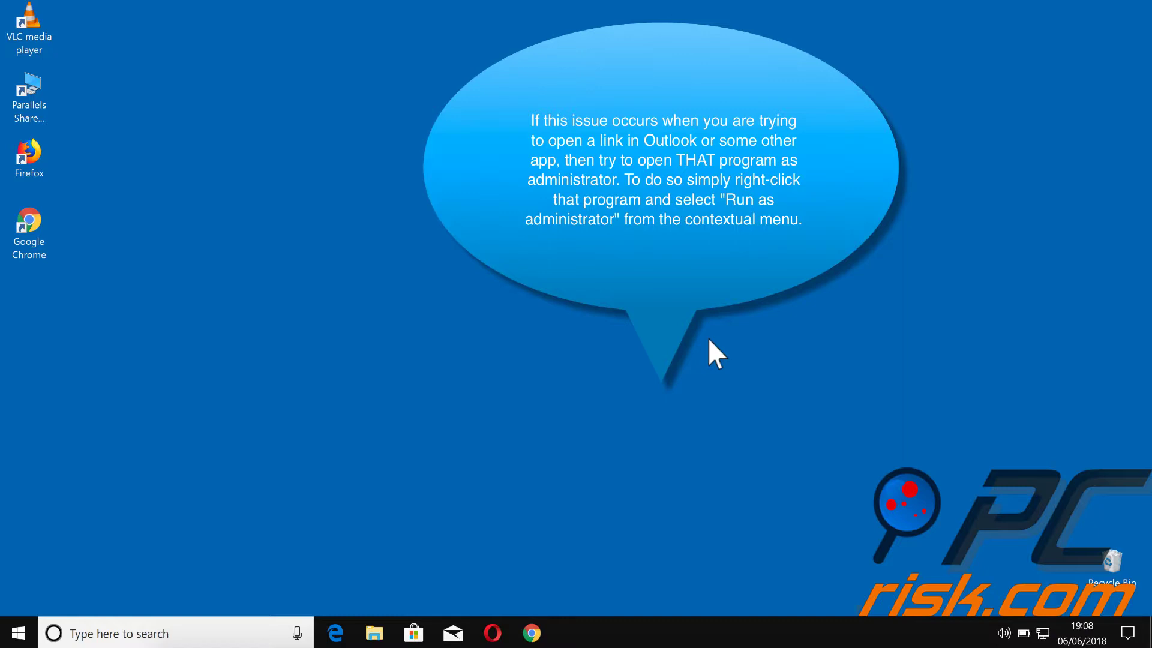
Step: Open the Google Chrome desktop shortcut's compatibility properties and enable Run this program as an administrator
right_click(34, 245)
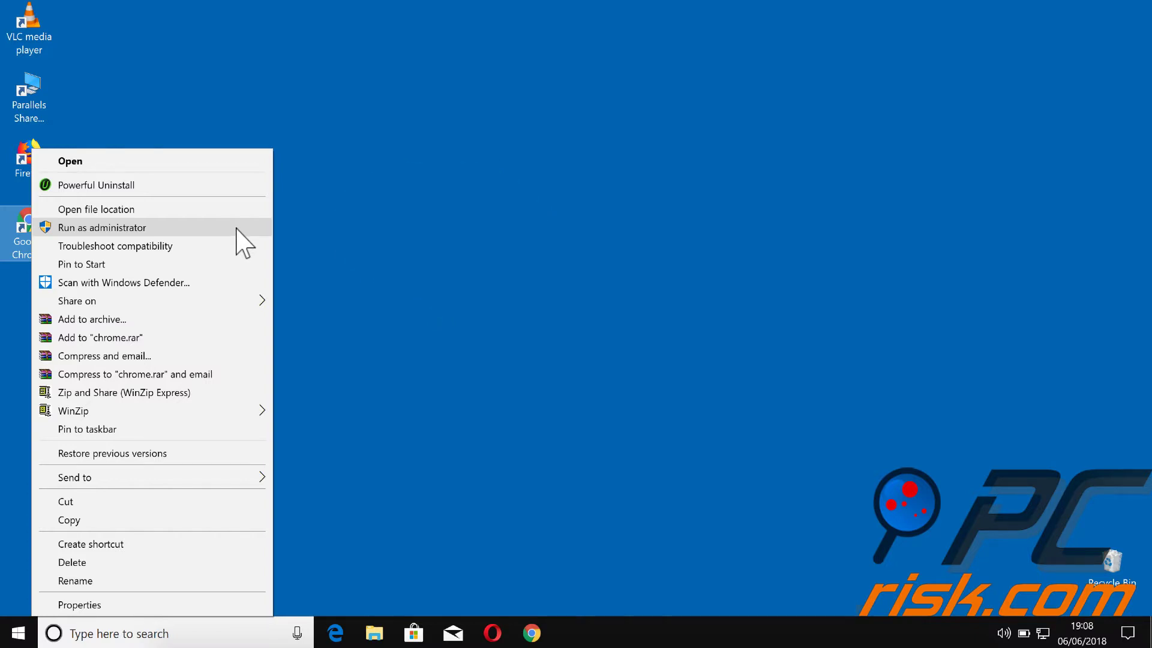
left_click(110, 603)
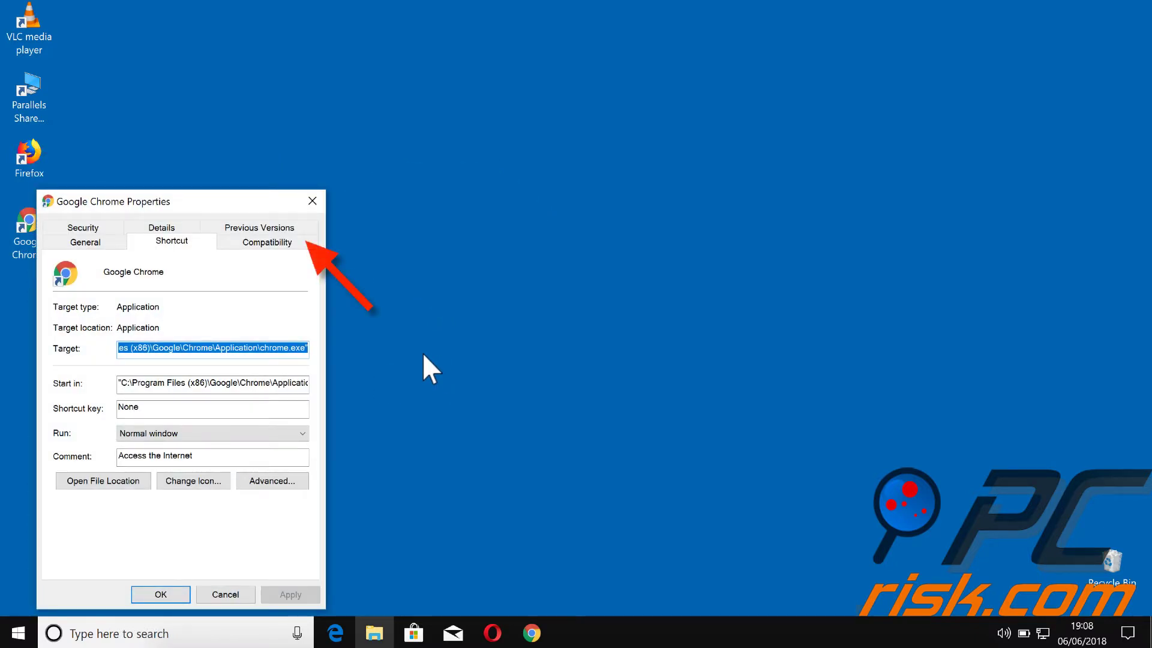
left_click(268, 242)
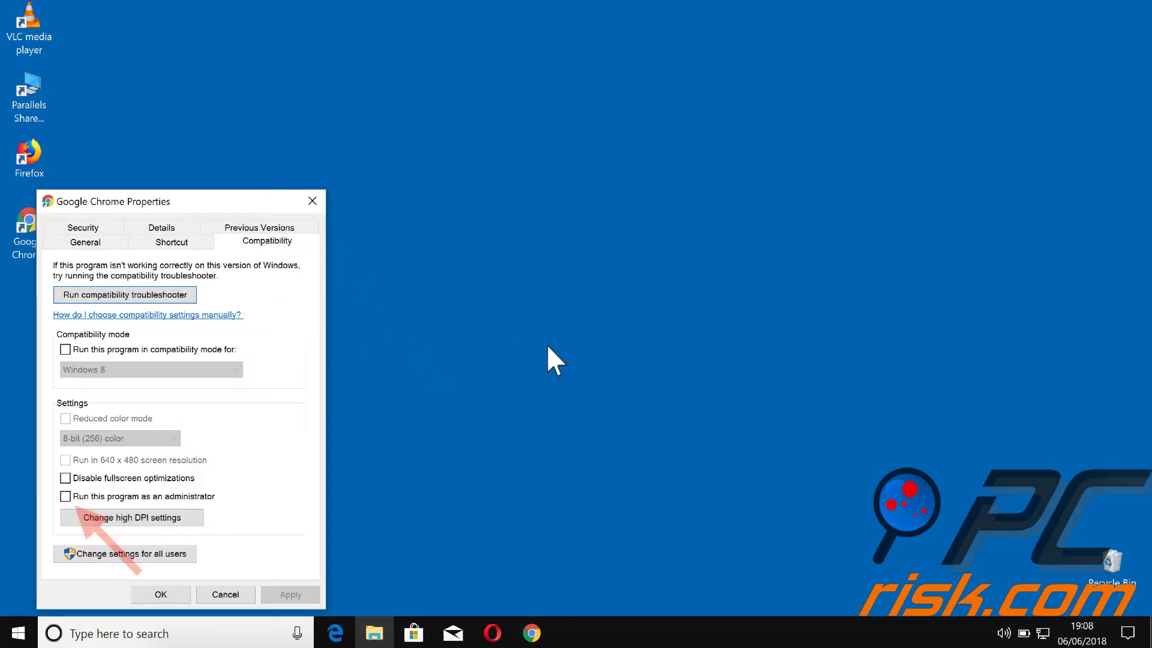
left_click(64, 496)
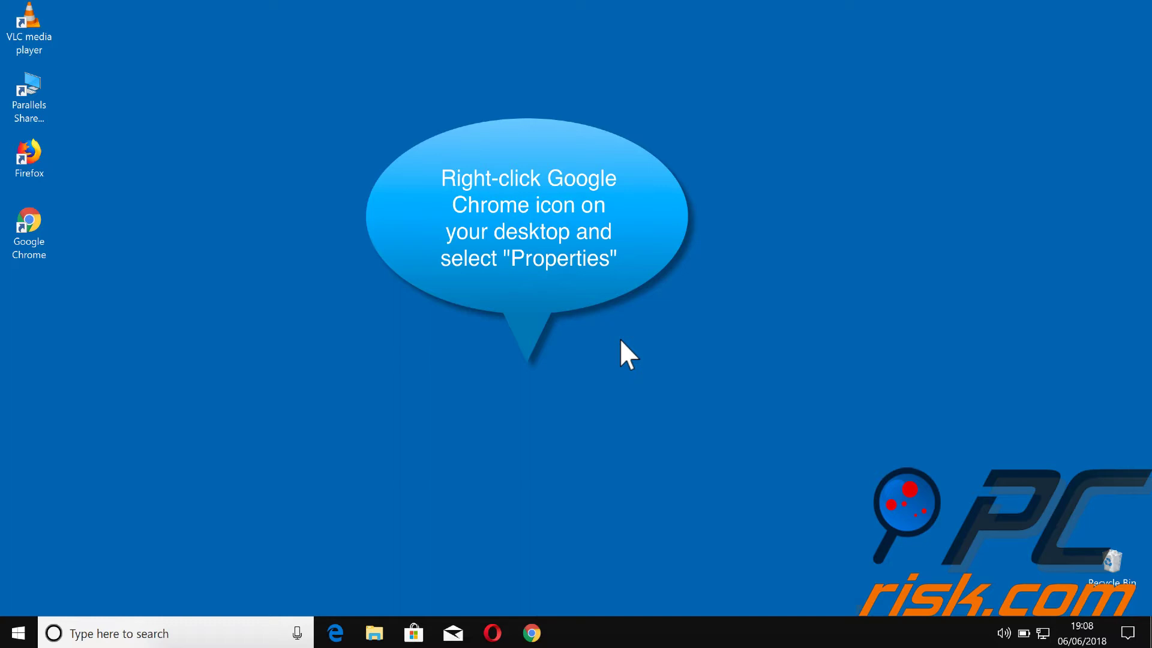
Step: Append the --process-per-site parameter to the Google Chrome desktop shortcut's target, and close its properties without applying the change
right_click(35, 237)
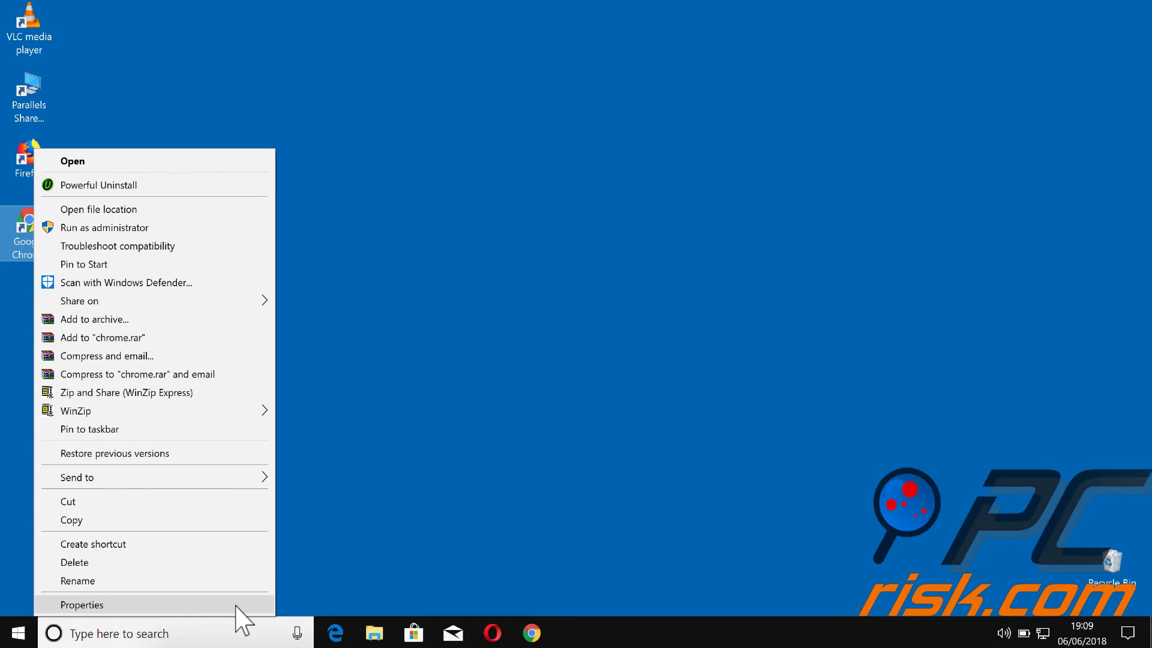
left_click(235, 605)
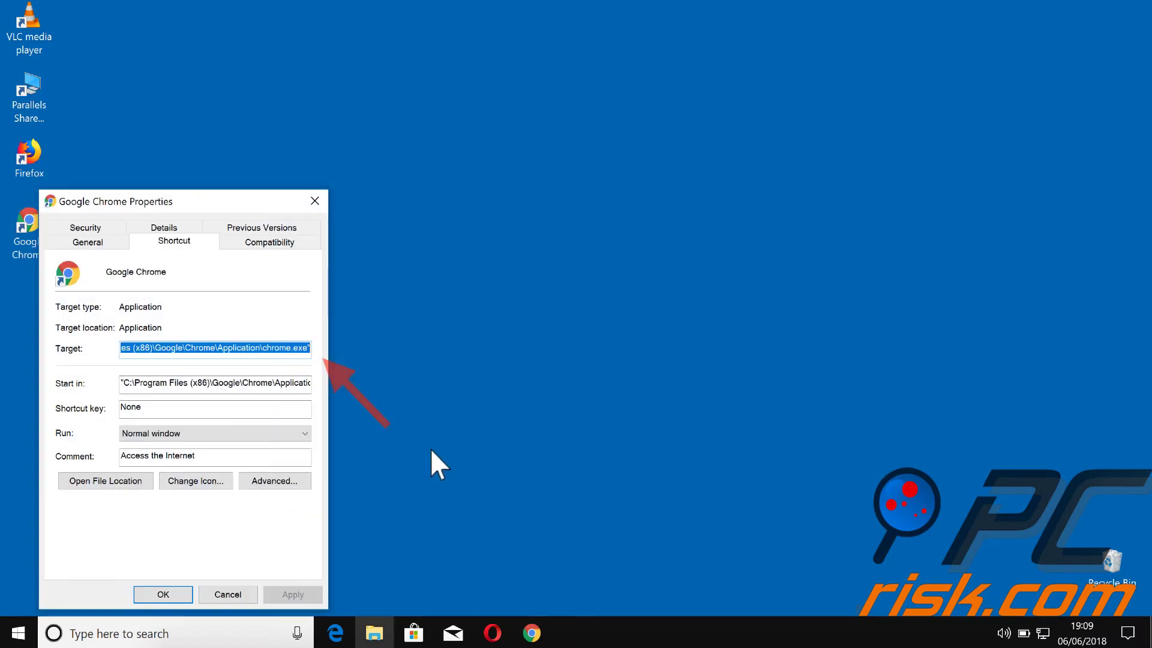
left_click(309, 349)
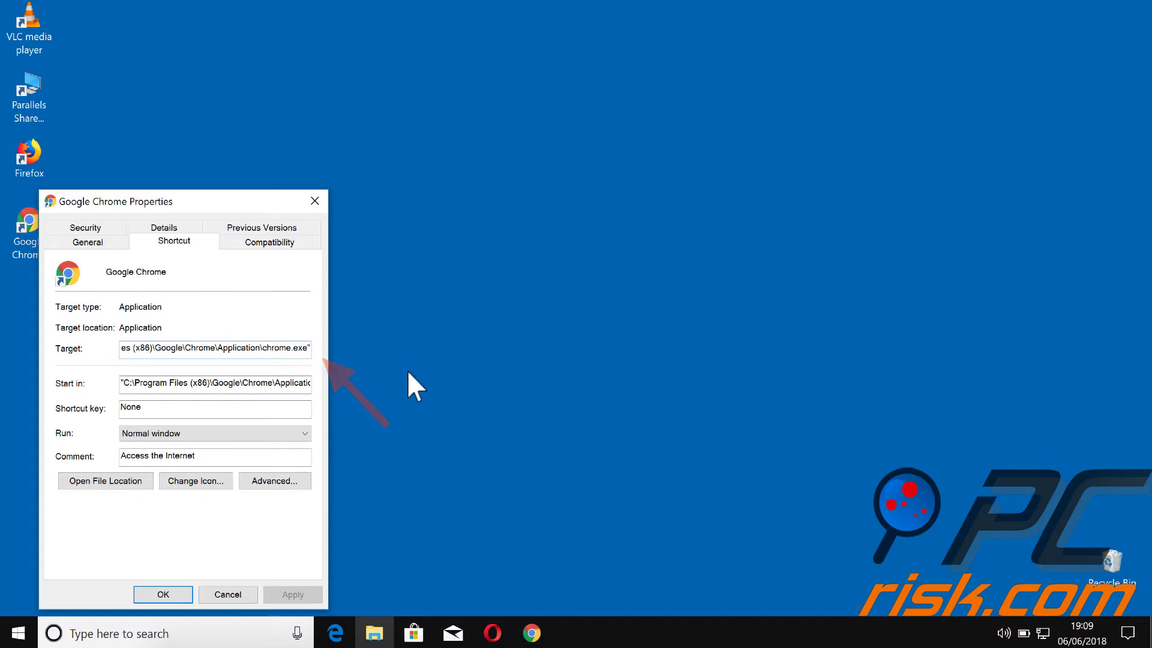
type("--p")
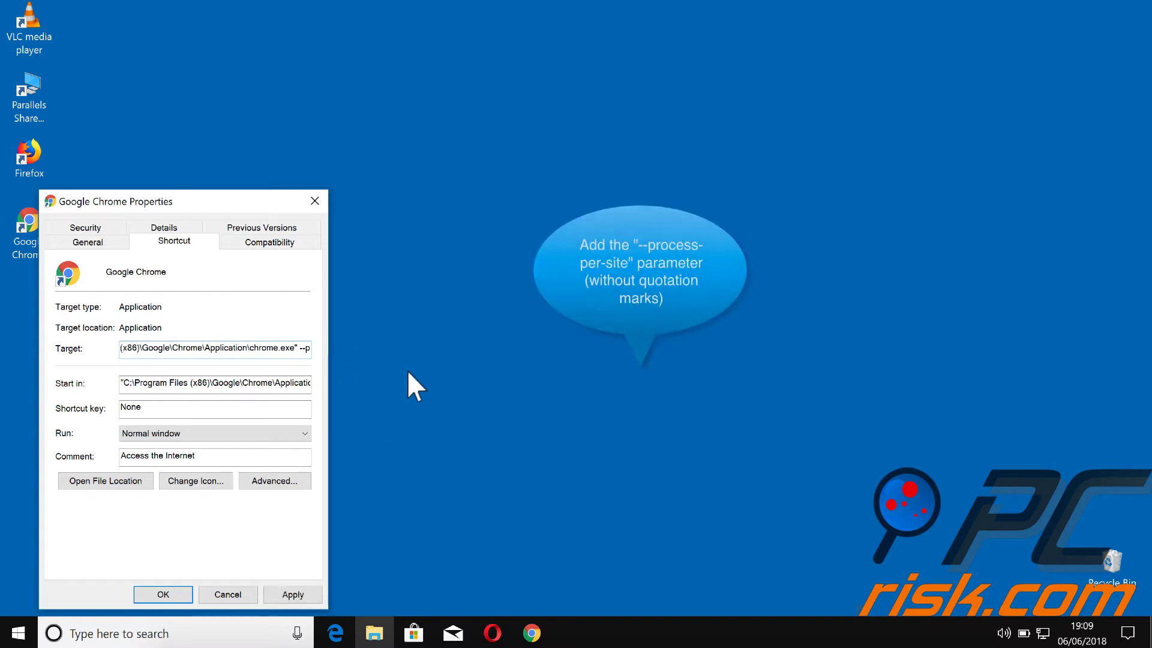
type("rocess")
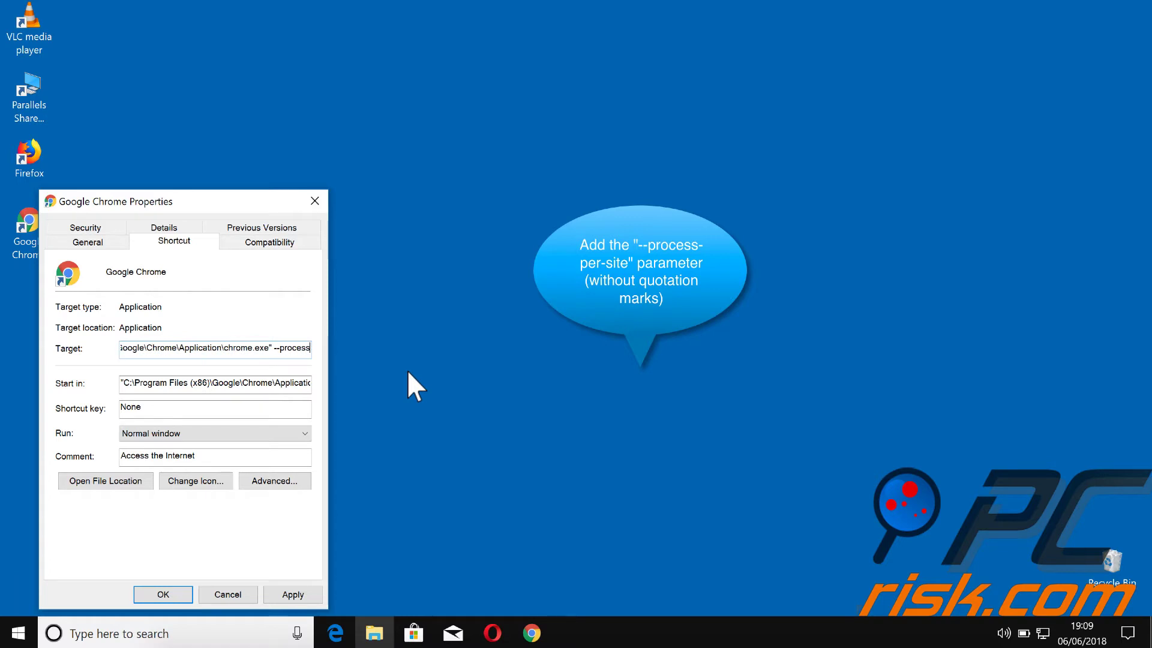
type("-per-site")
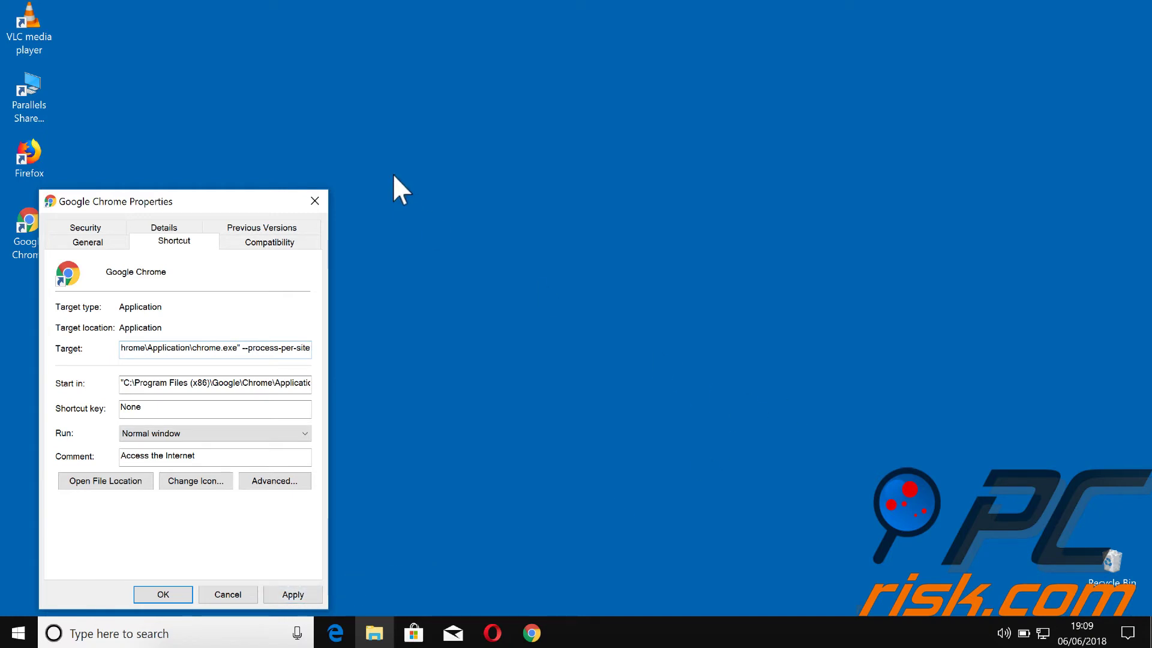
left_click(321, 202)
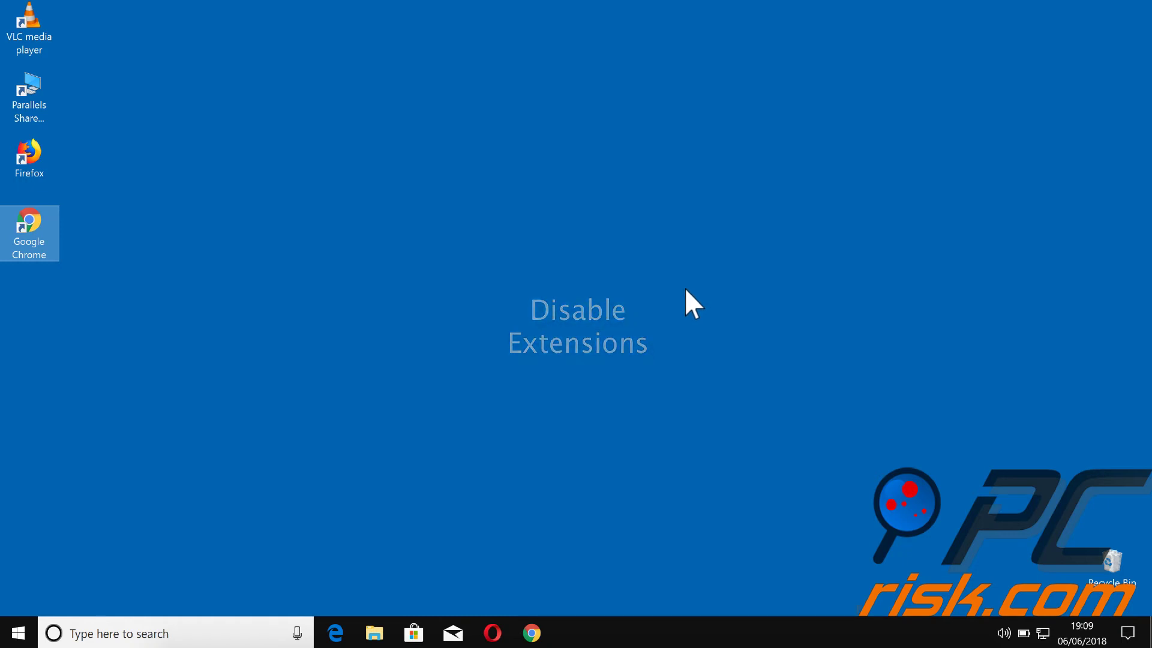
Step: Launch Google Chrome and open the chrome://extensions page
double_click(29, 227)
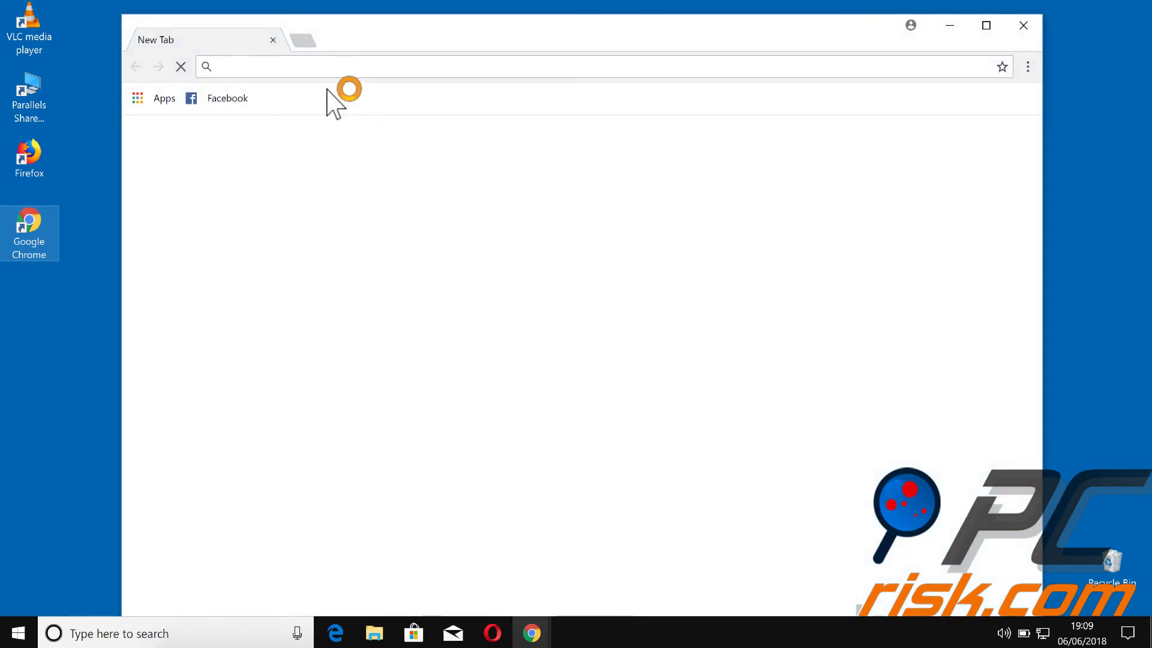
type("chrome")
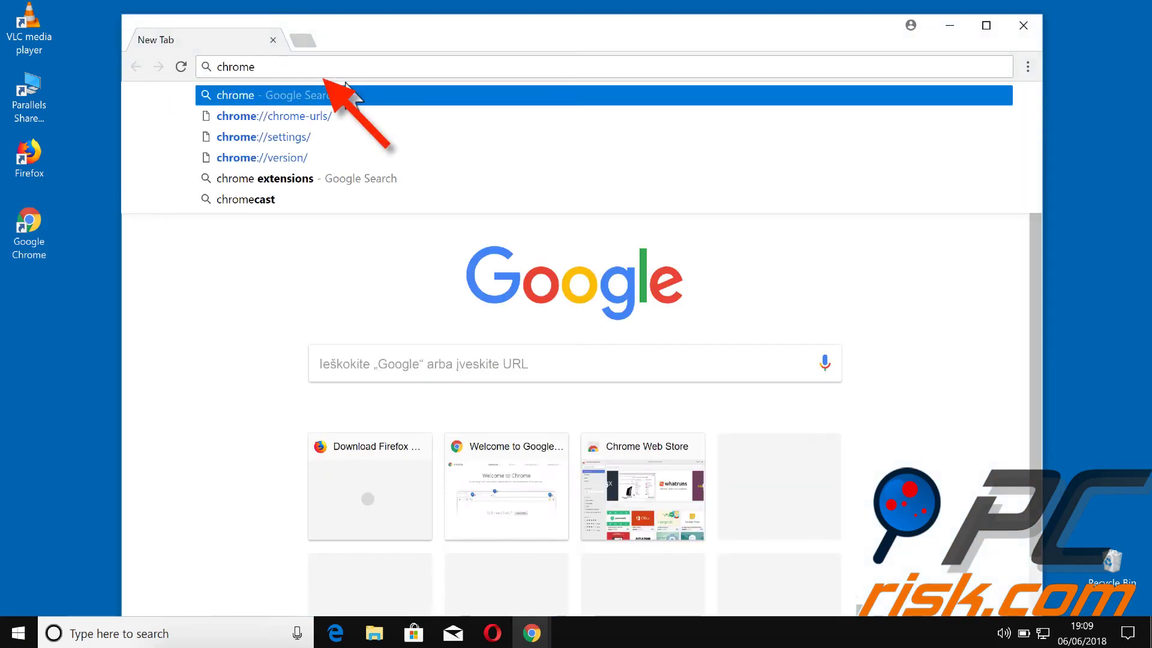
type("://")
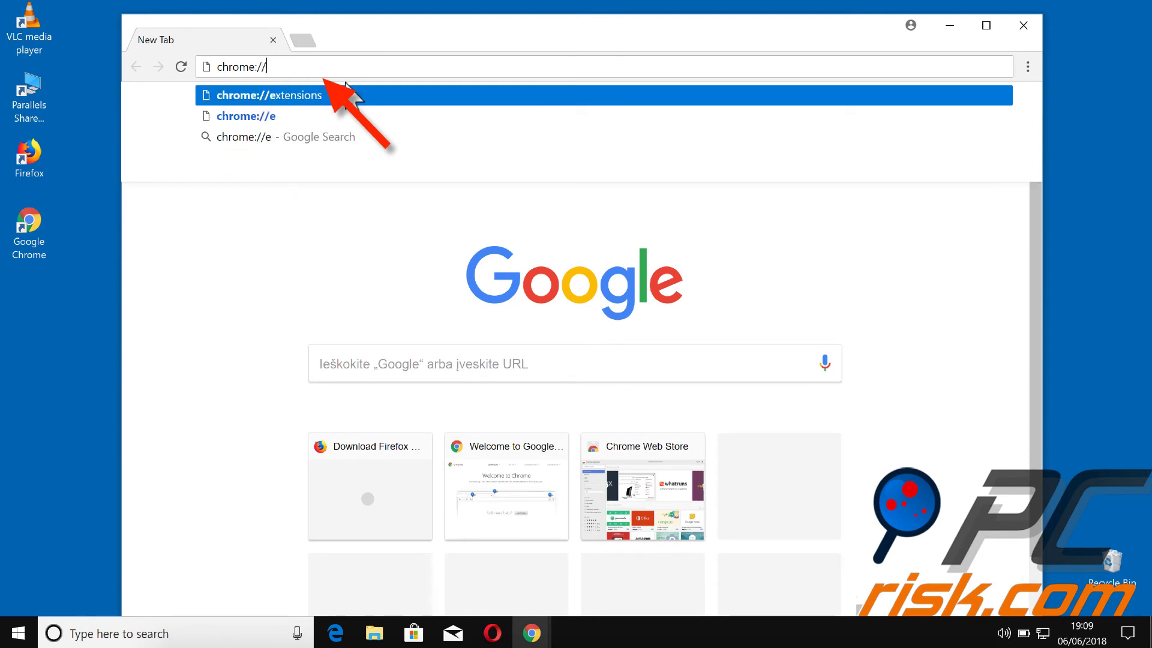
type("extensions")
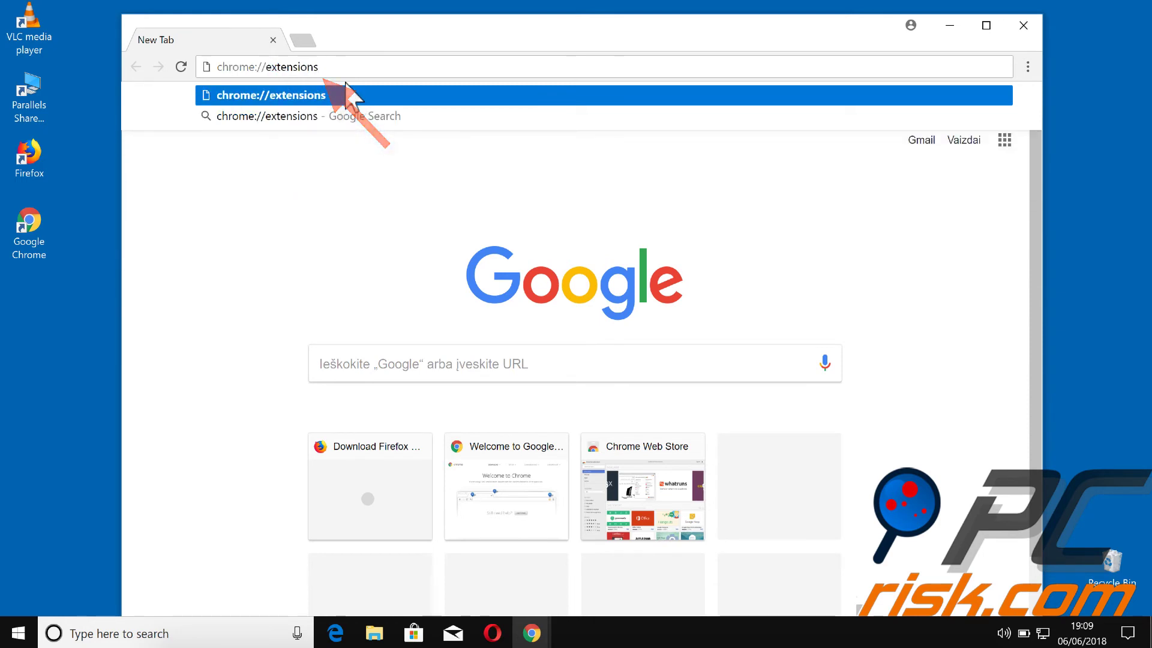
key("Return")
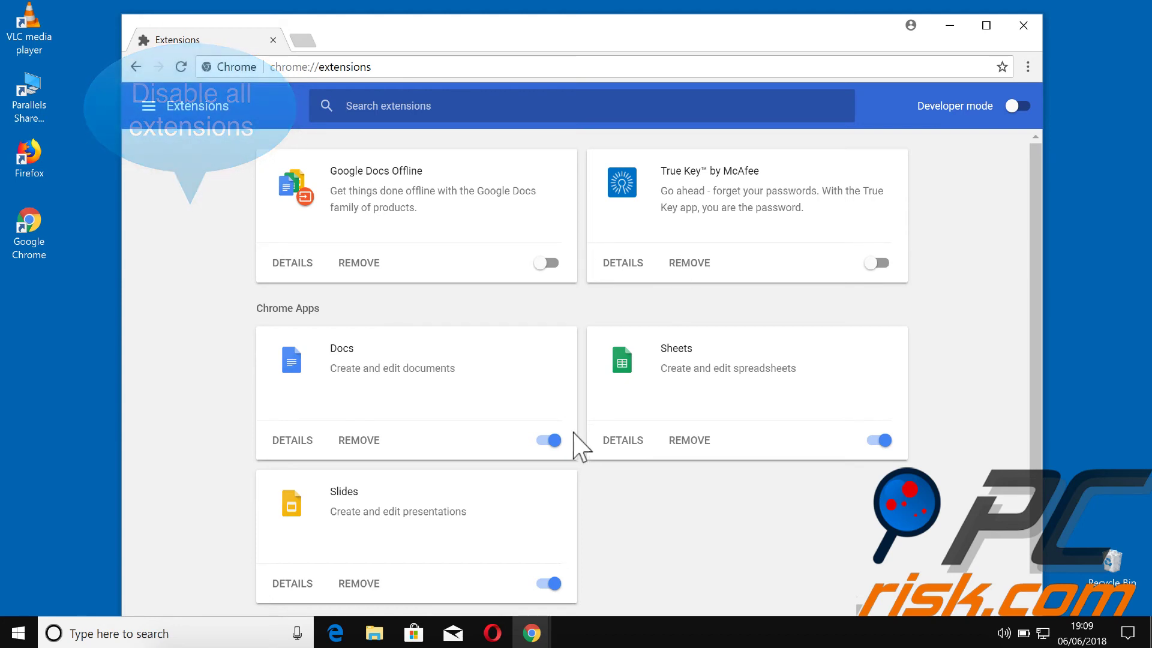
Step: Disable the Docs, Sheets and Slides Chrome apps and close Google Chrome
left_click(552, 441)
left_click(879, 441)
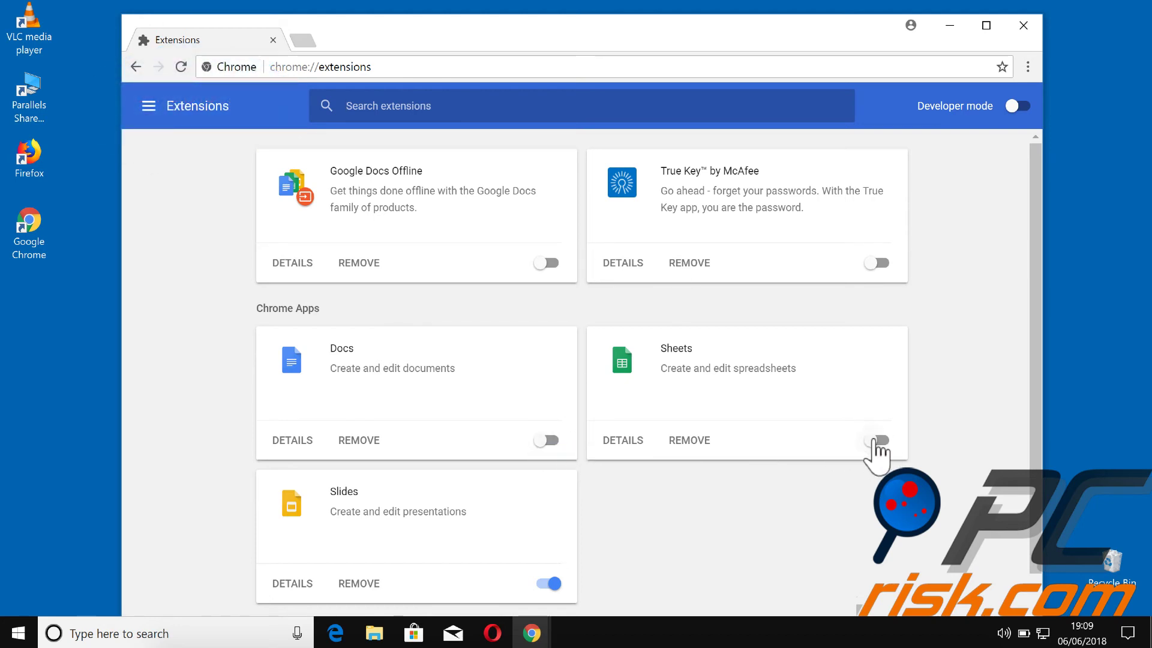
left_click(551, 584)
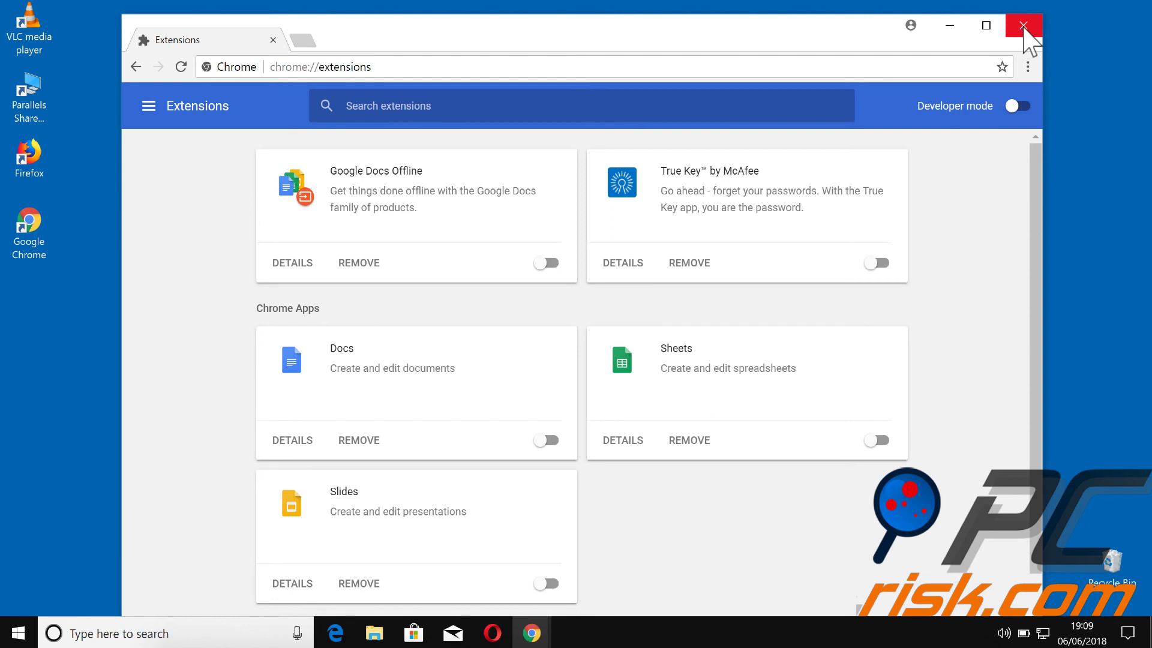
left_click(1024, 27)
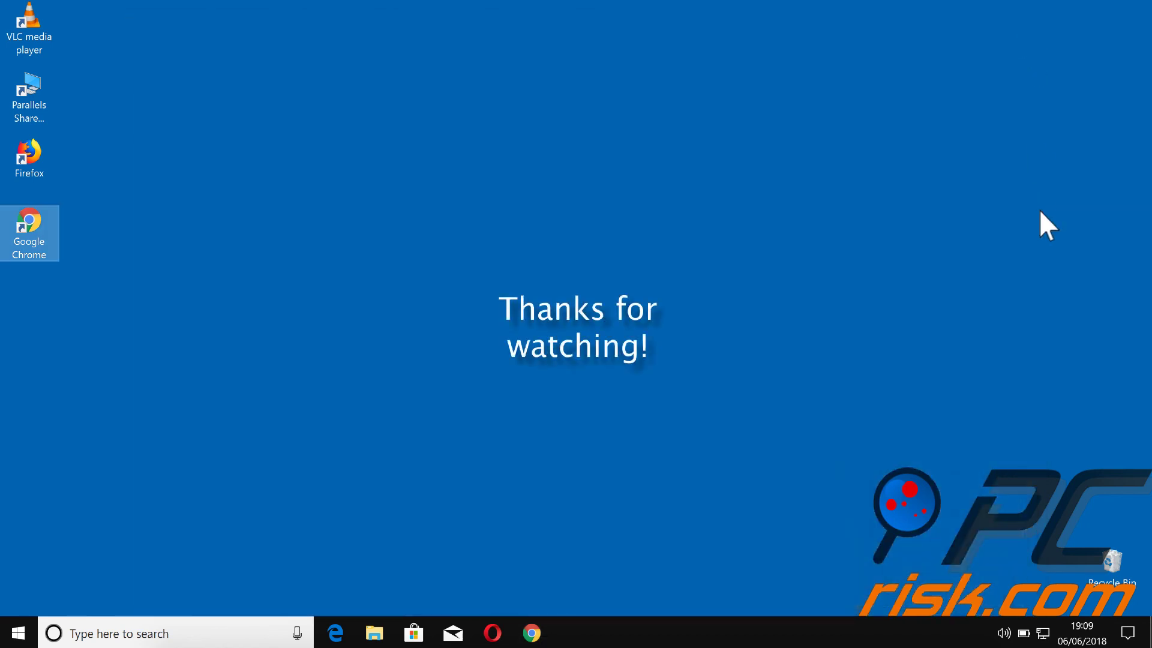